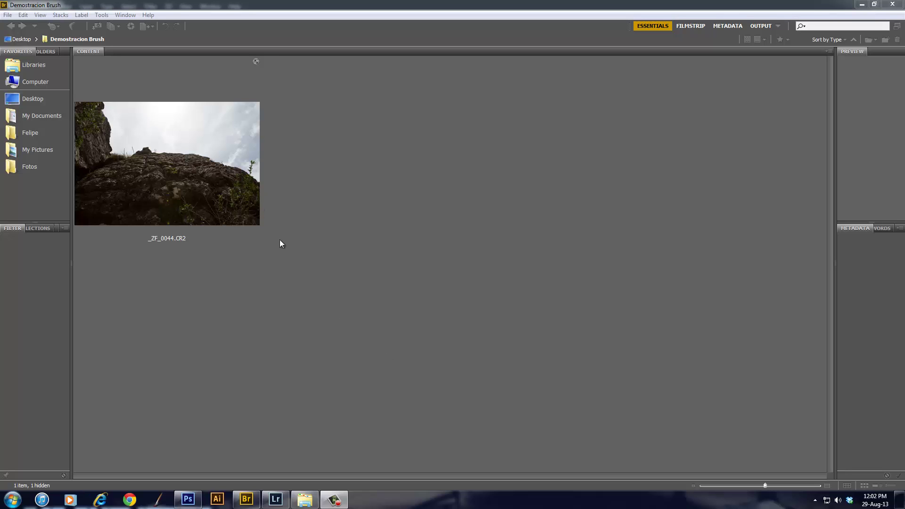
- Open the photo _ZF_0044.CR2 in Camera Raw
right_click(240, 175)
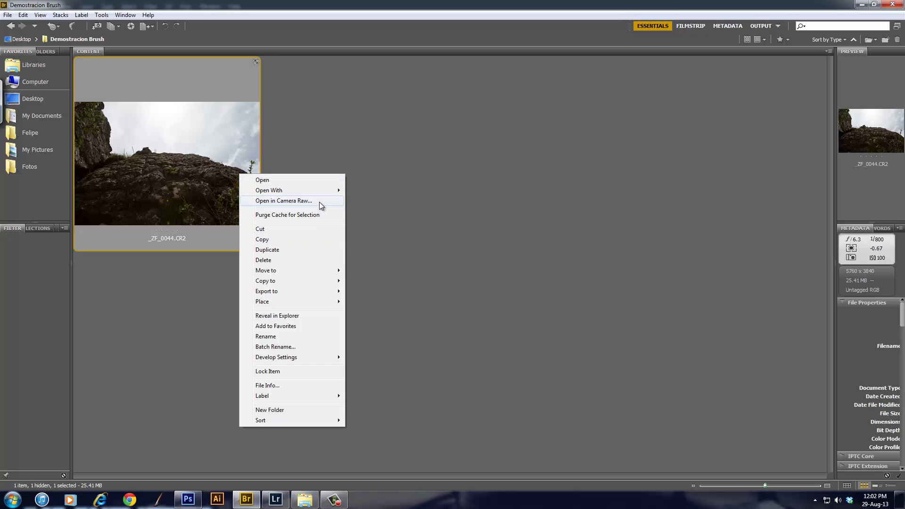
click(182, 279)
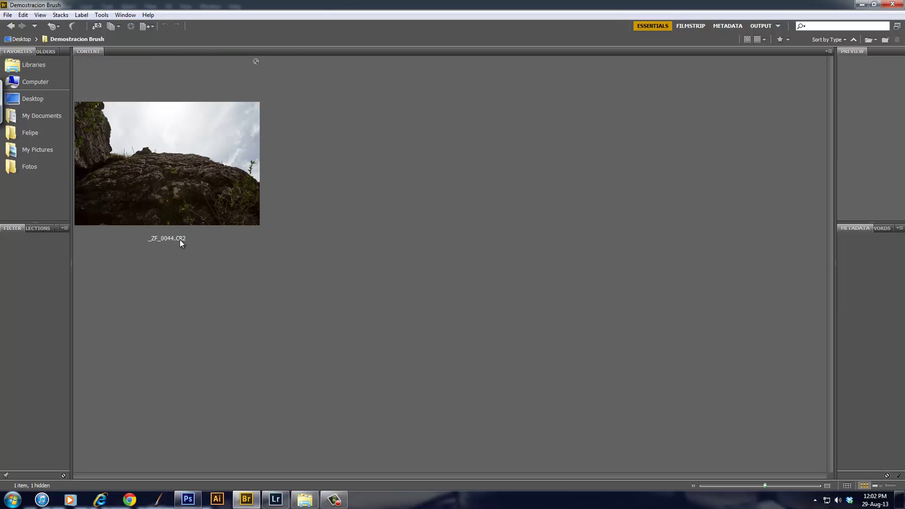
click(239, 146)
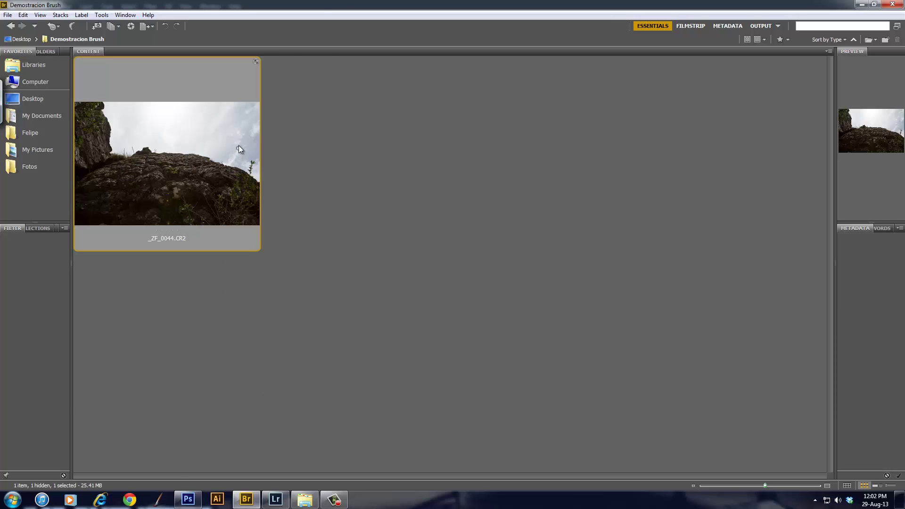
right_click(245, 149)
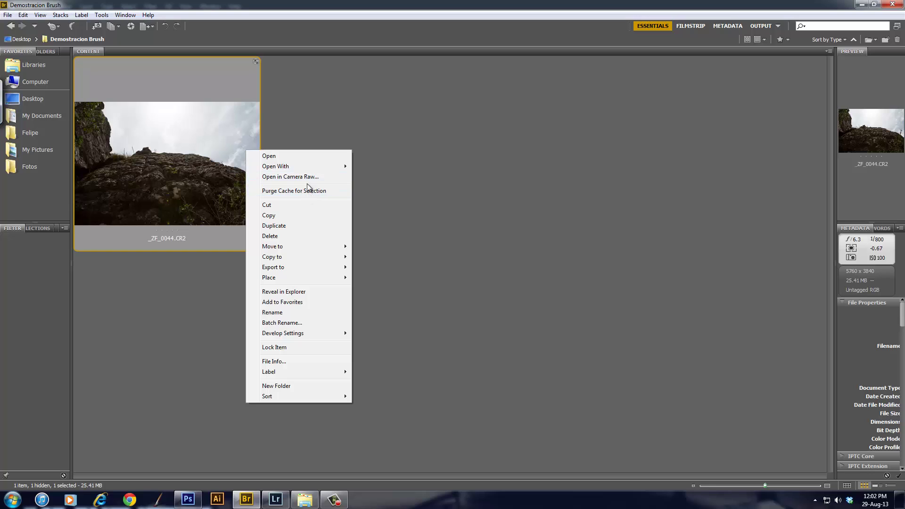
click(309, 177)
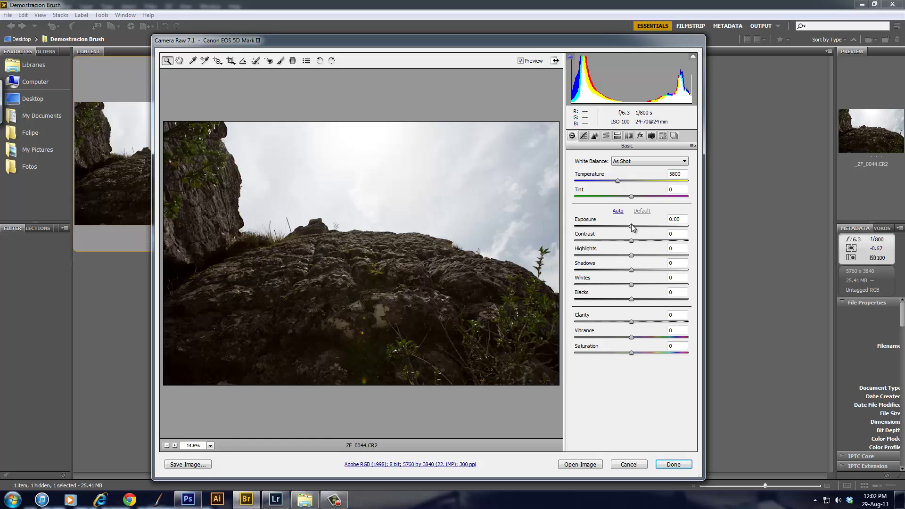
- Adjust the photo's basic settings to exposure 0, clarity +58 and contrast +16
mouse_move(633, 229)
mouse_down()
mouse_move(615, 227)
mouse_move(624, 228)
mouse_up()
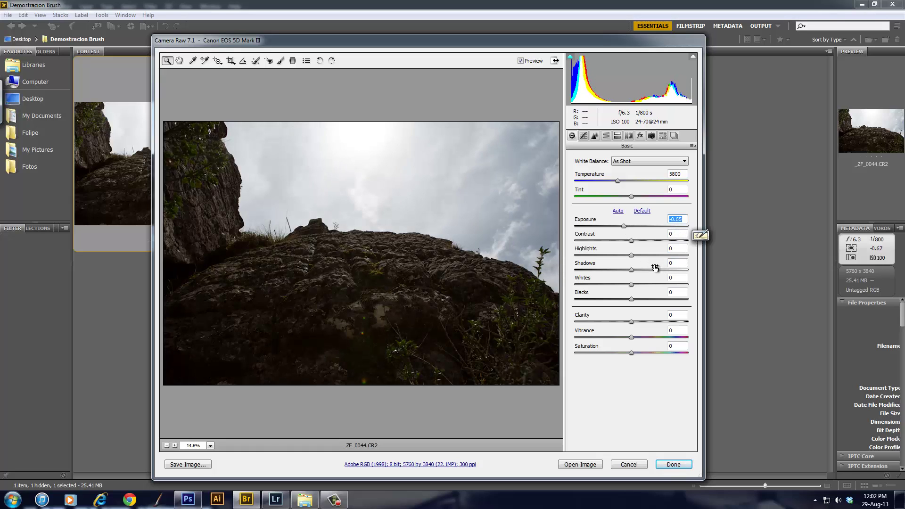
text(0)
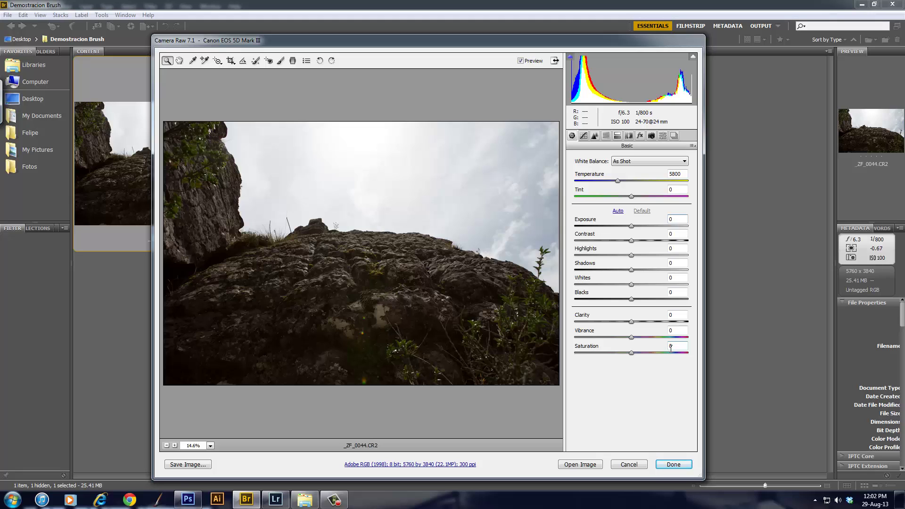
drag(634, 326, 666, 333)
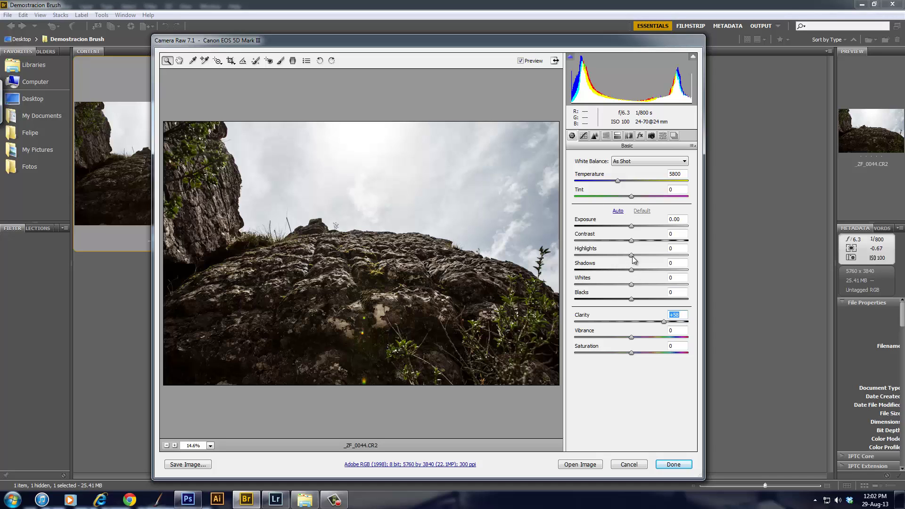
mouse_move(632, 241)
mouse_down()
mouse_move(652, 241)
mouse_move(640, 240)
mouse_up()
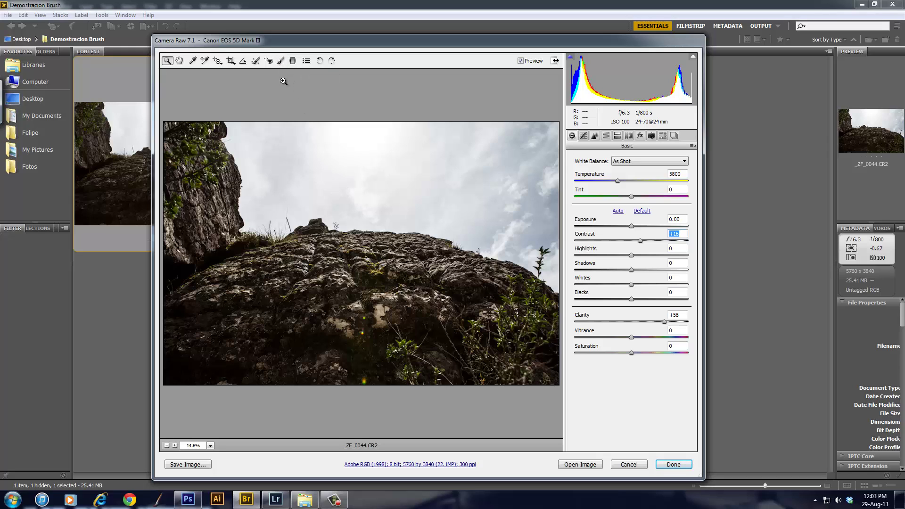
- Activate the Adjustment Brush and set its size to 18
key(k)
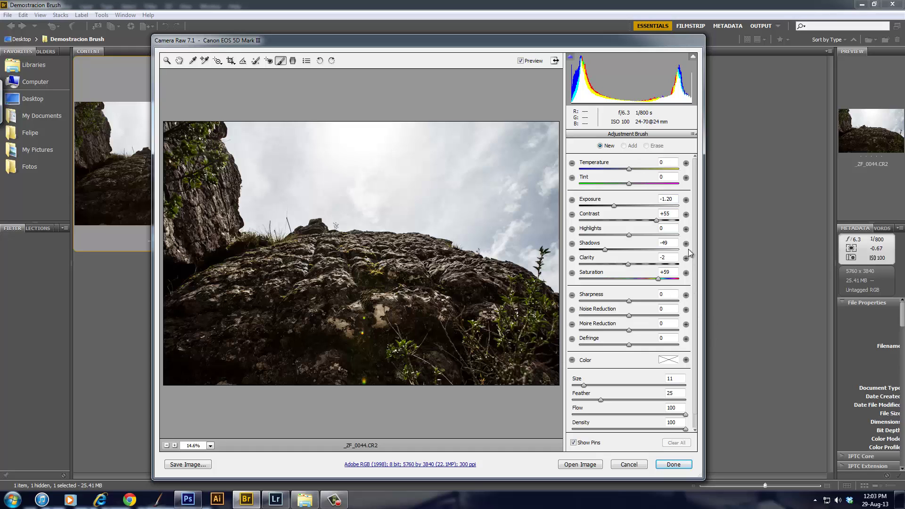
scroll(699, 283, down, 1)
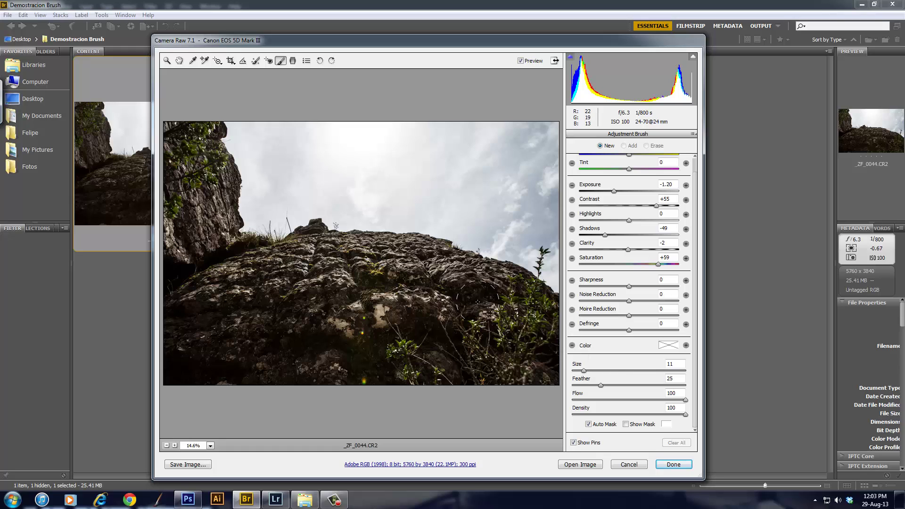
drag(584, 372, 616, 371)
text(10)
key(shift+Down)
key(shift+Down)
key(shift+Down)
key(Up)
key(Up)
key(Up)
key(Up)
- Examine the bush on the rock's right side up close and return to the fitted view of the whole photo
key(z)
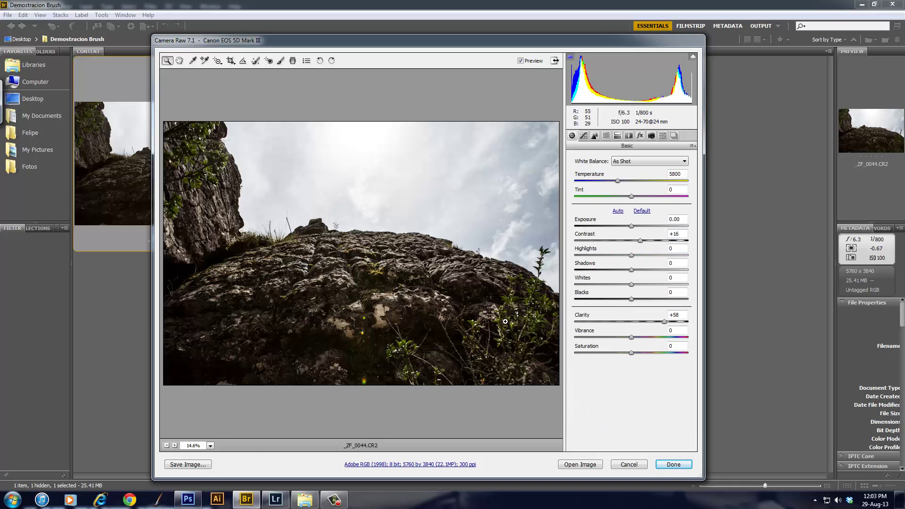
drag(471, 267, 563, 363)
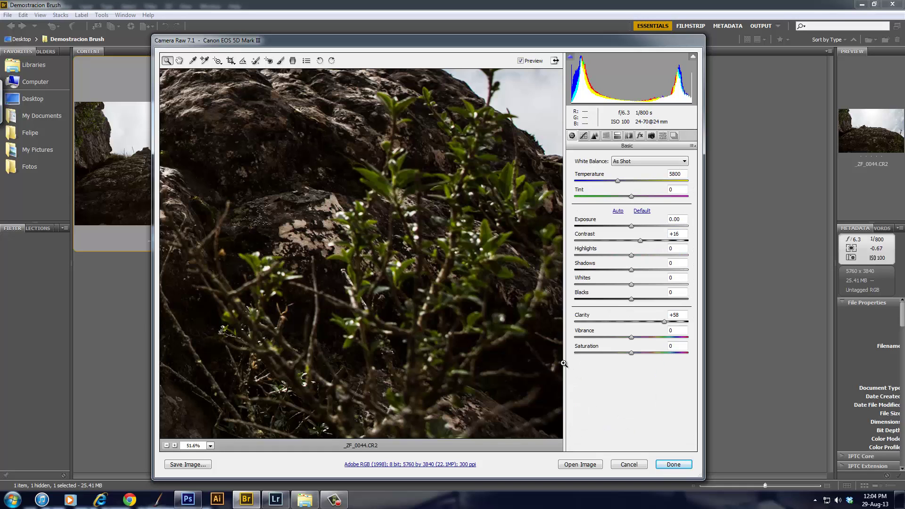
drag(305, 154, 505, 387)
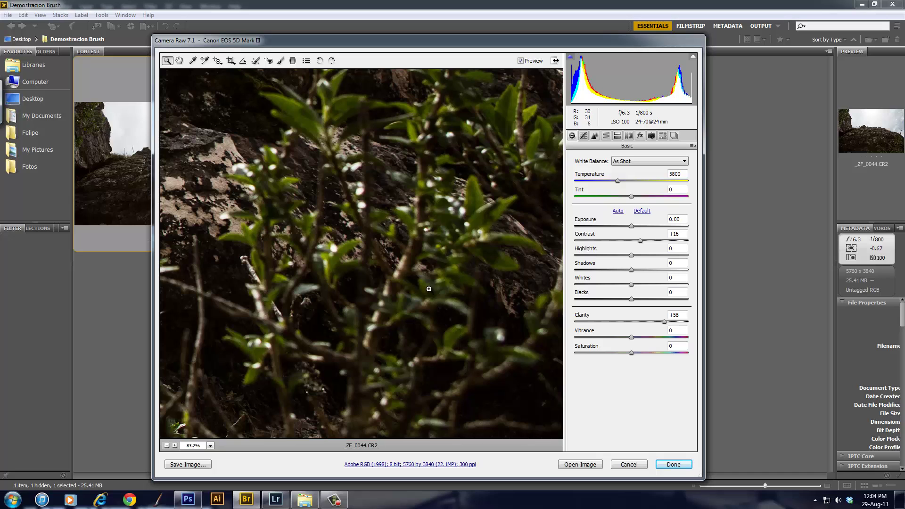
key(k)
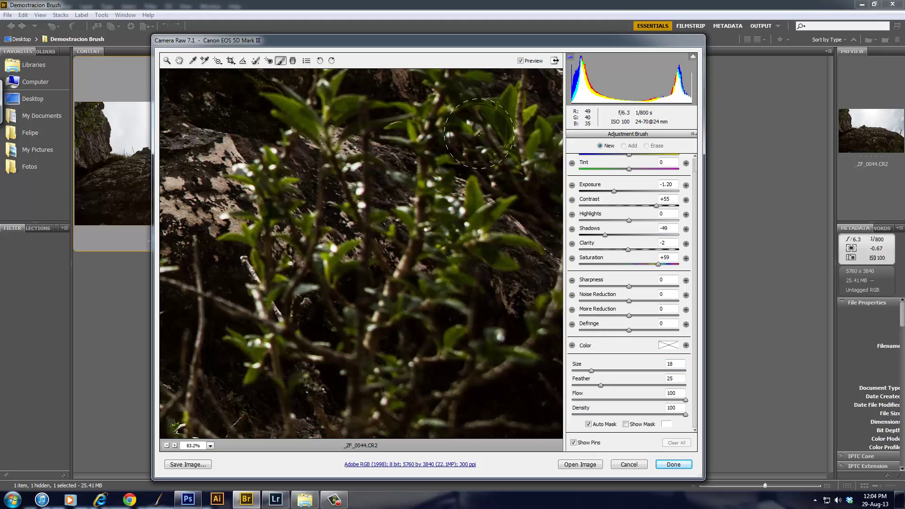
key(z)
alt+click(434, 260)
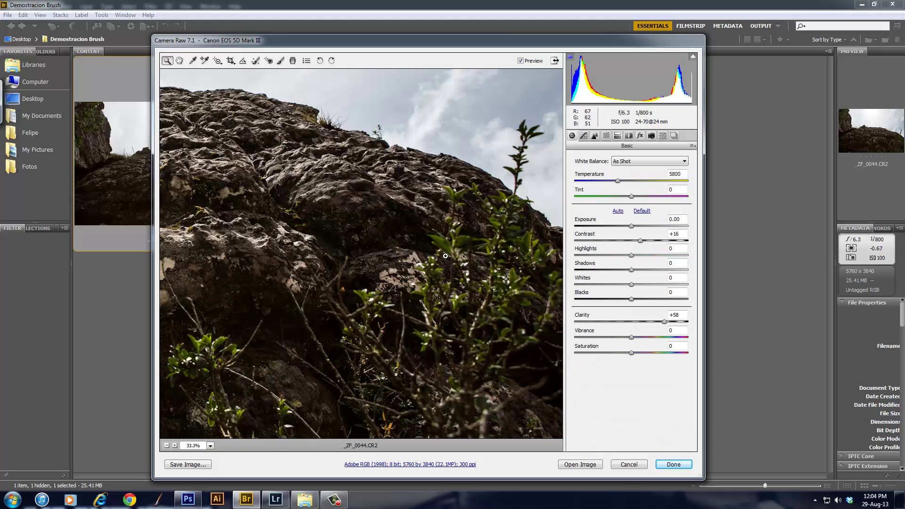
right_click(446, 256)
click(477, 309)
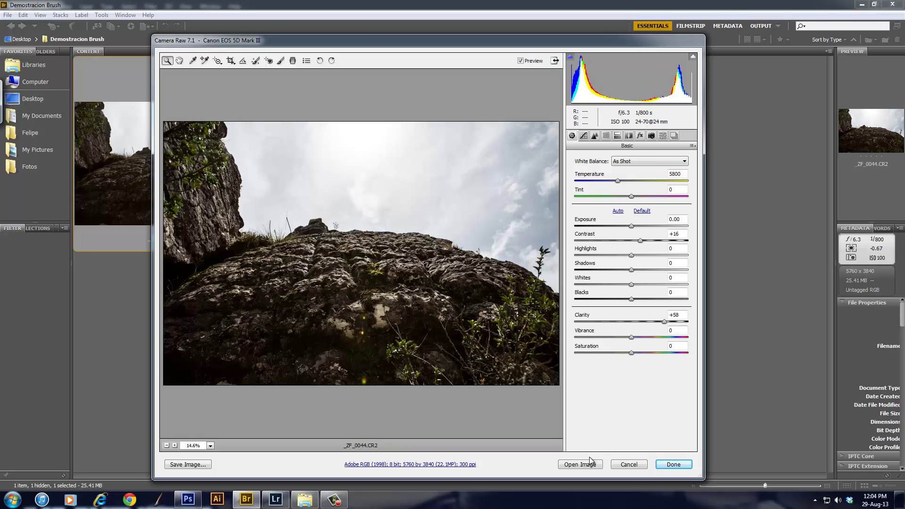
- Open the photo in Photoshop with the raw adjustments and enlarge the Brush tool's diameter to 741 px
click(590, 464)
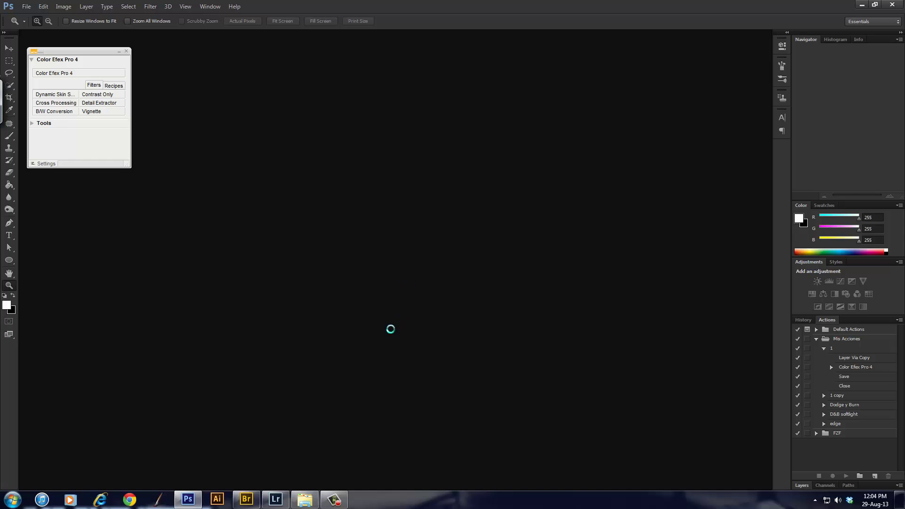
key(b)
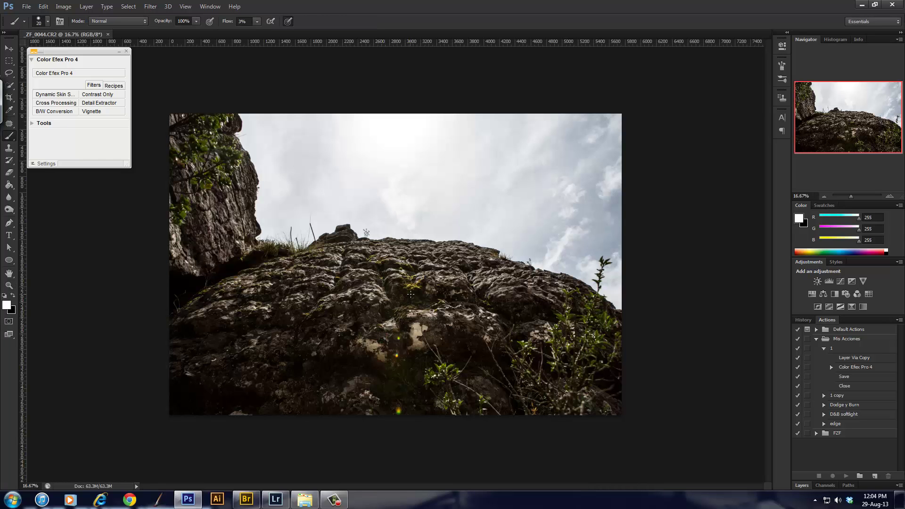
alt+right_click(417, 295)
alt+right_click(425, 290)
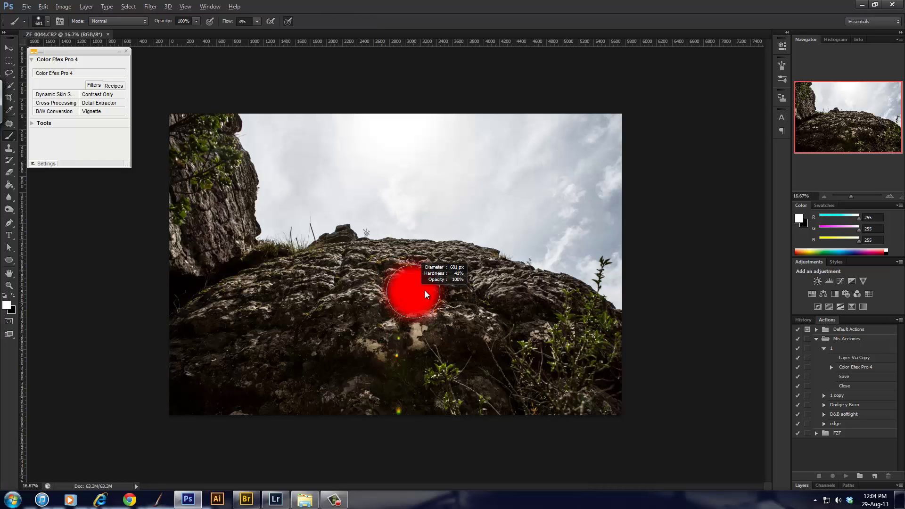
drag(422, 292, 420, 291)
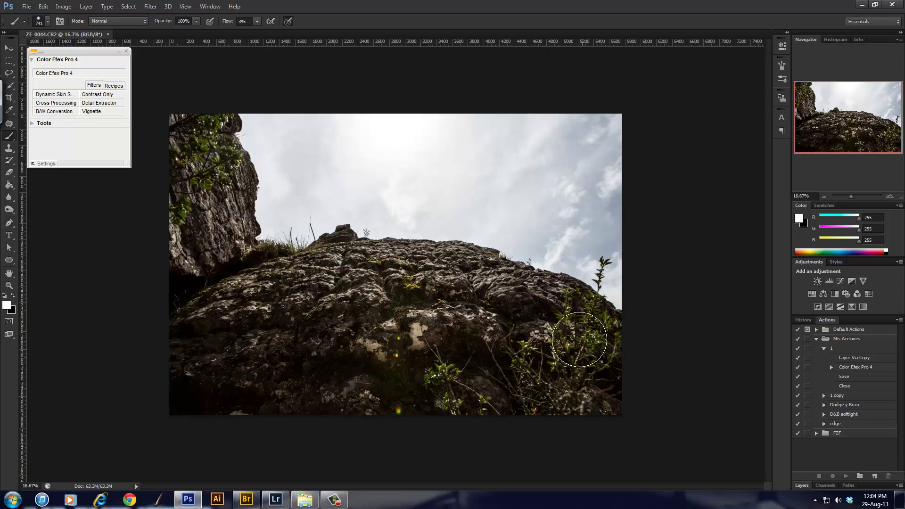
- Inspect the bush on the rock's right side up close, and close the document without saving changes
key(ctrl+space)
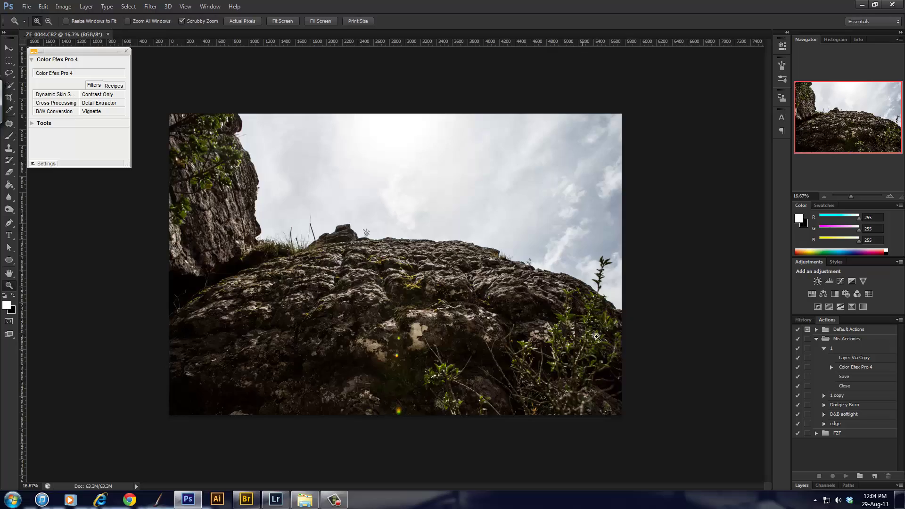
drag(596, 337, 611, 362)
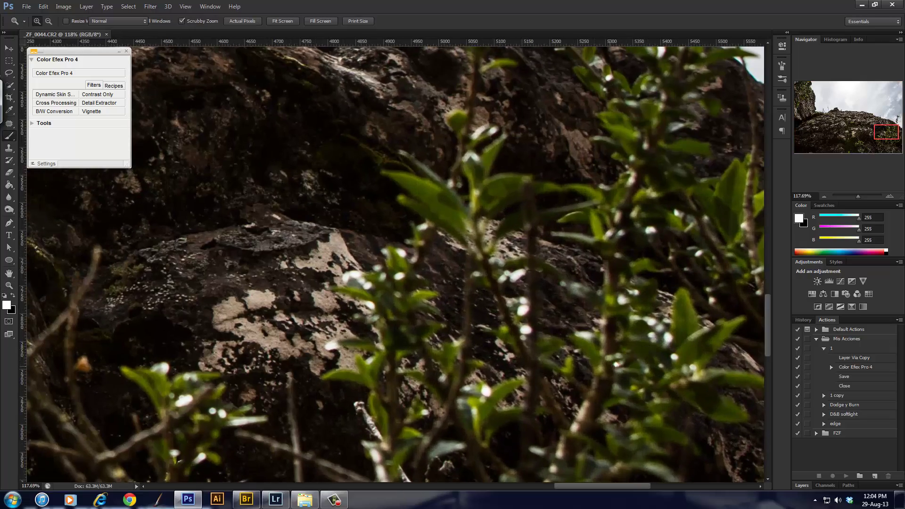
drag(573, 330, 475, 232)
key(ctrl+r)
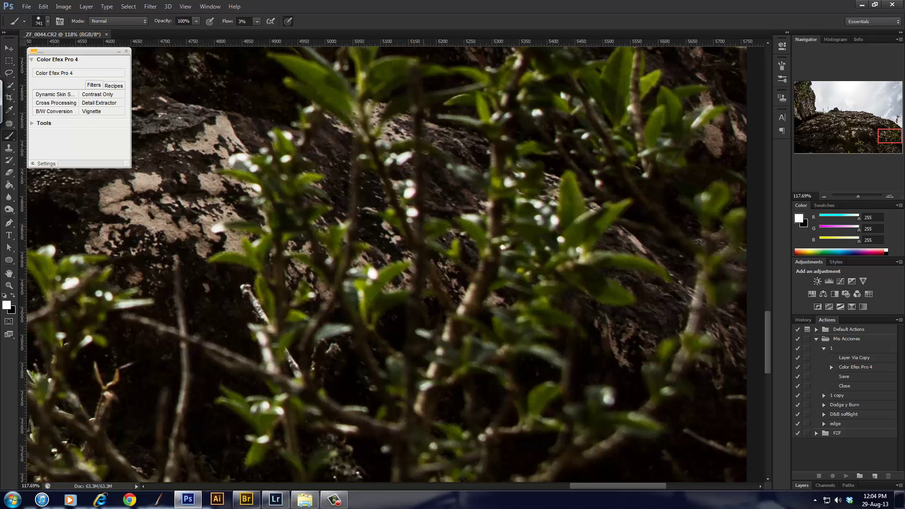
drag(434, 226, 449, 212)
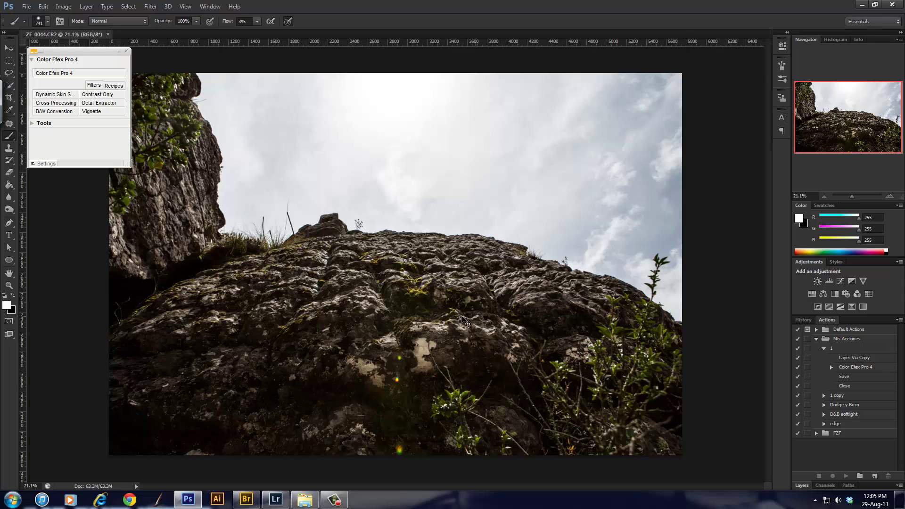
key(ctrl+w)
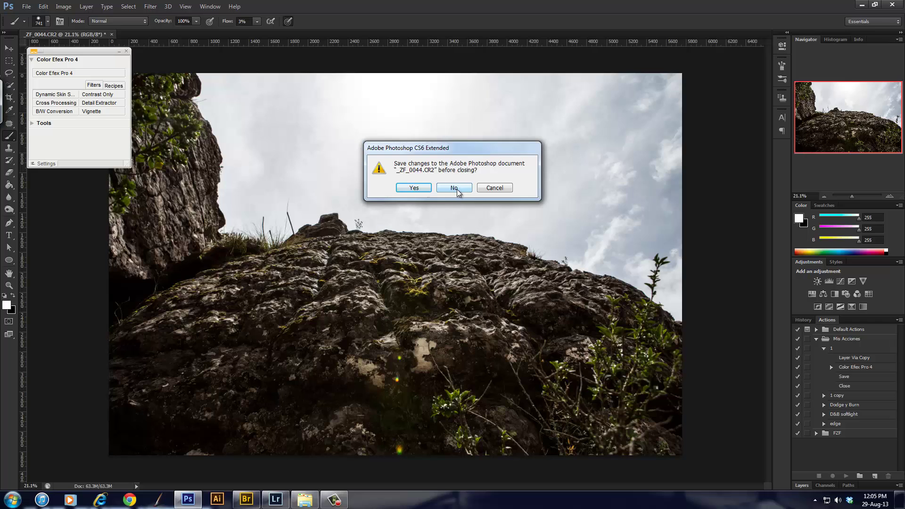
click(454, 188)
- Switch to Bridge and reopen the photo _ZF_0044.CR2 in Camera Raw
click(246, 499)
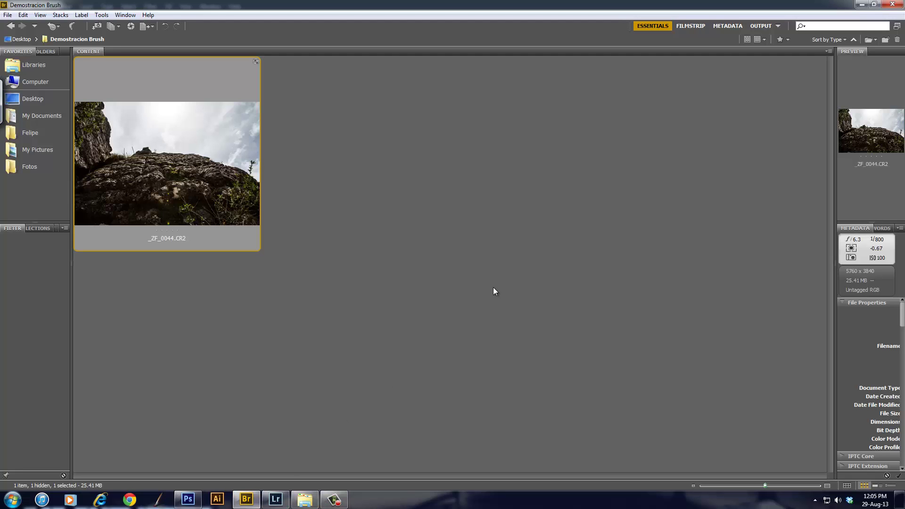
click(275, 499)
click(246, 499)
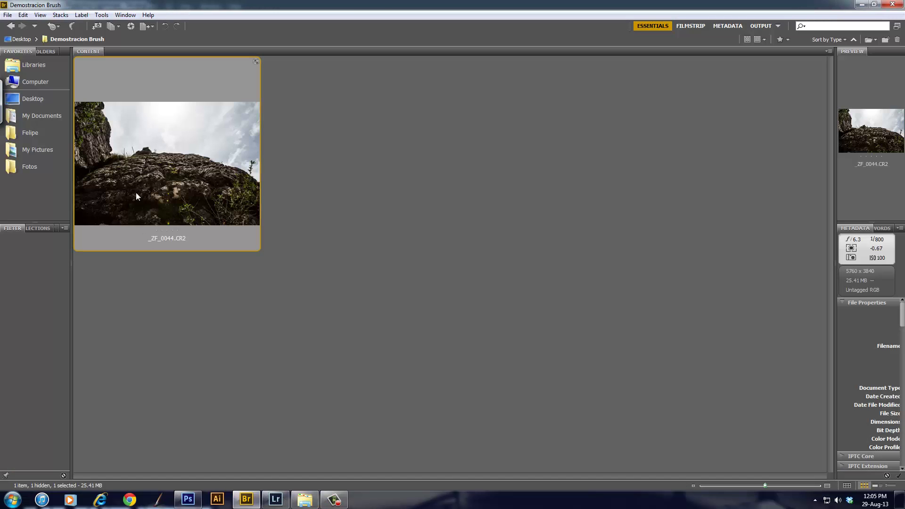
right_click(242, 202)
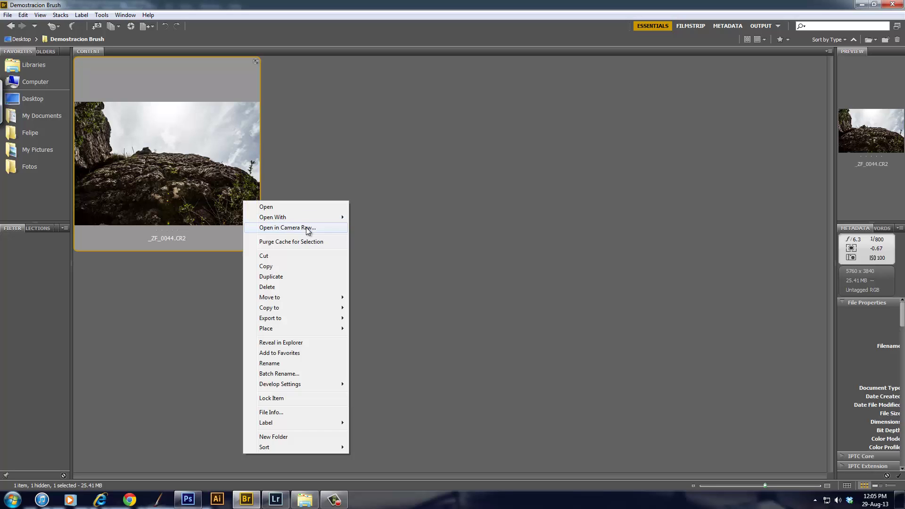
click(307, 229)
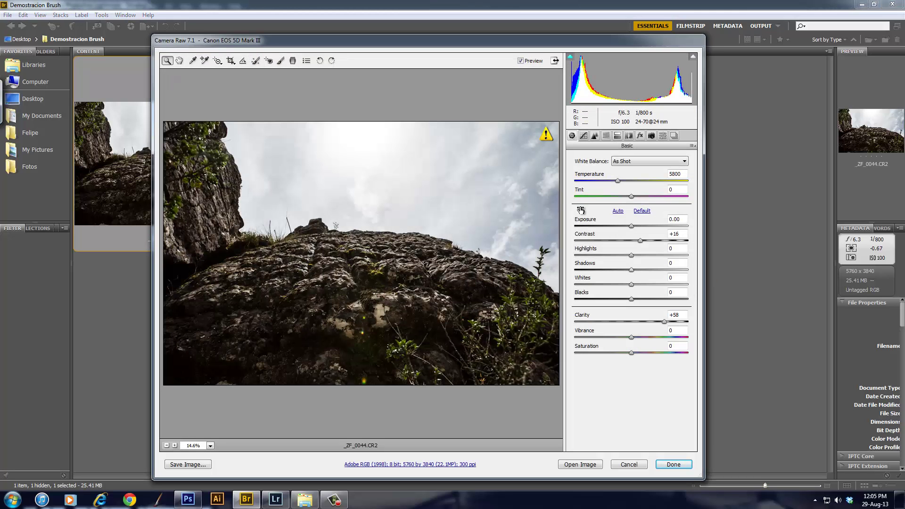
- Activate the Adjustment Brush and set its size to 7 and its feather to 74
key(k)
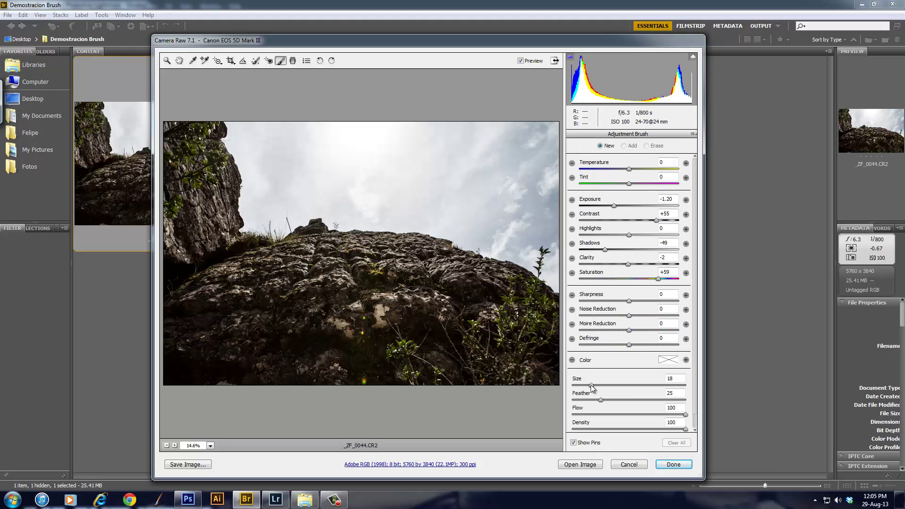
drag(590, 384, 580, 385)
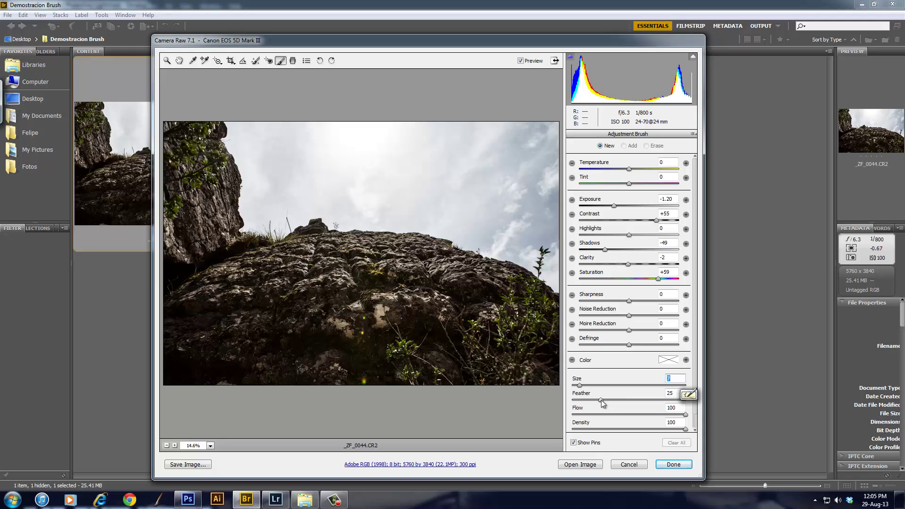
drag(601, 399, 687, 406)
mouse_move(609, 417)
mouse_down()
mouse_move(580, 416)
mouse_move(629, 401)
mouse_up()
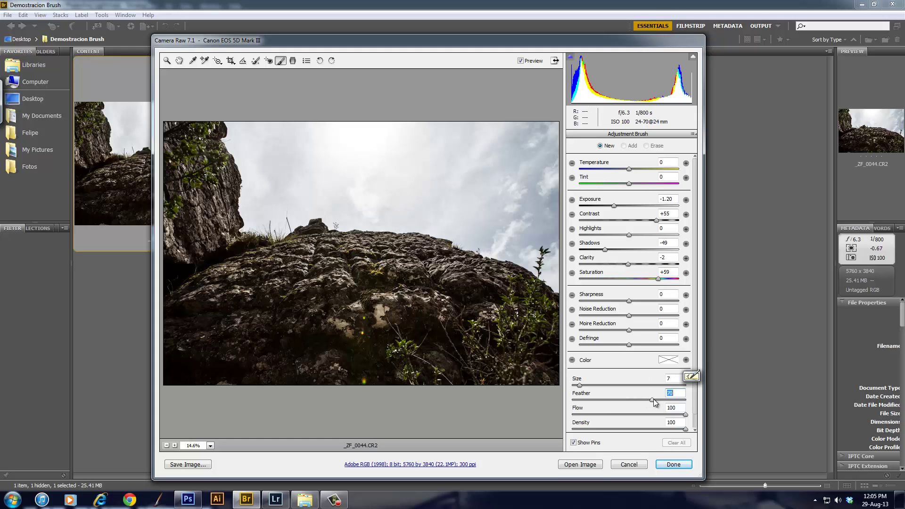
drag(653, 398, 656, 400)
- Paint a soft test stroke in the sky and replace it with a hard-edged stroke at feather 0
mouse_move(433, 212)
mouse_down()
mouse_move(448, 229)
mouse_move(421, 219)
mouse_move(476, 203)
mouse_move(473, 224)
mouse_move(439, 203)
mouse_move(463, 189)
mouse_move(471, 196)
mouse_move(436, 220)
mouse_move(460, 218)
mouse_up()
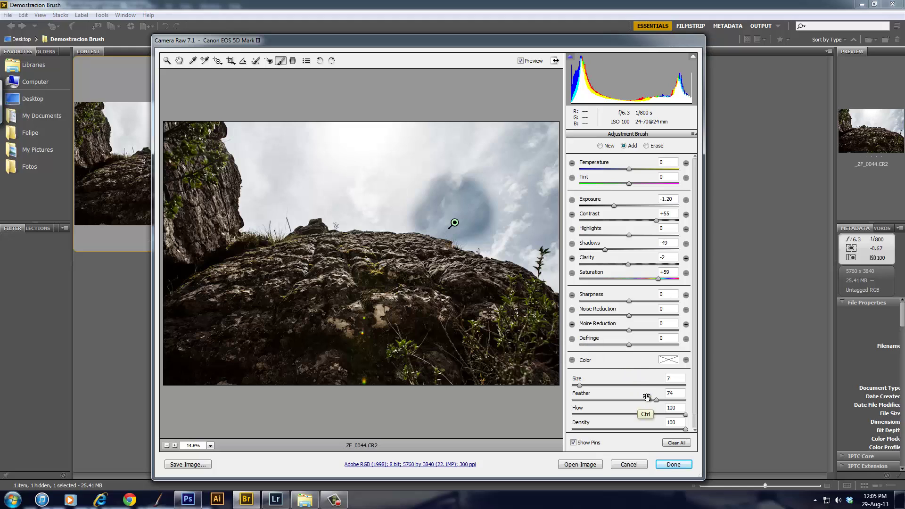
key(Delete)
mouse_move(424, 172)
mouse_down()
mouse_move(499, 218)
mouse_move(464, 179)
mouse_move(490, 170)
mouse_move(431, 166)
mouse_move(384, 187)
mouse_up()
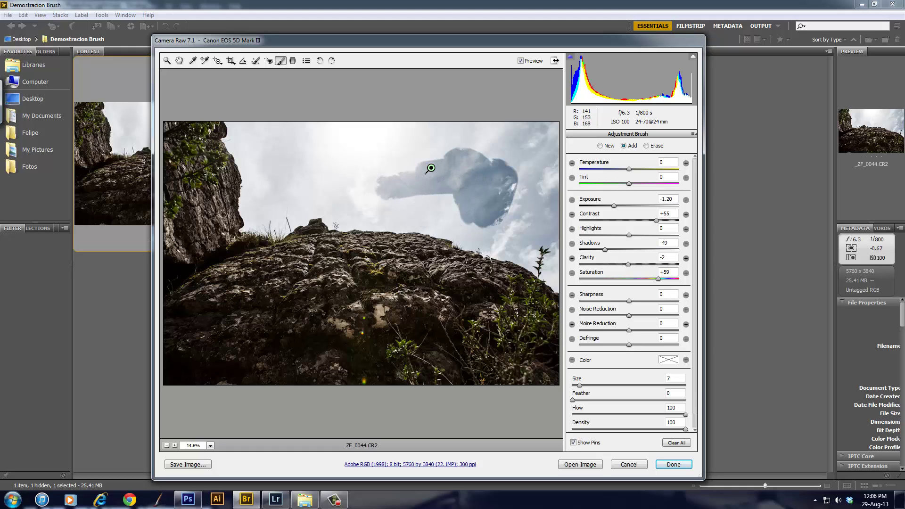
- Undo the hard-edged test stroke in the sky
key(ctrl+z)
key(ctrl+z)
key(ctrl+alt+z)
key(ctrl+alt+z)
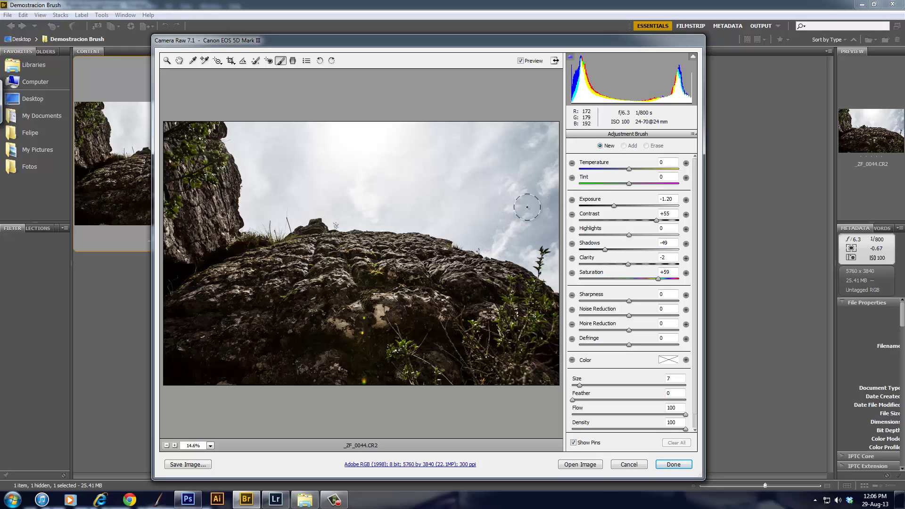
- Set the Adjustment Brush's feather to 69 and its flow to 10
drag(696, 384, 699, 407)
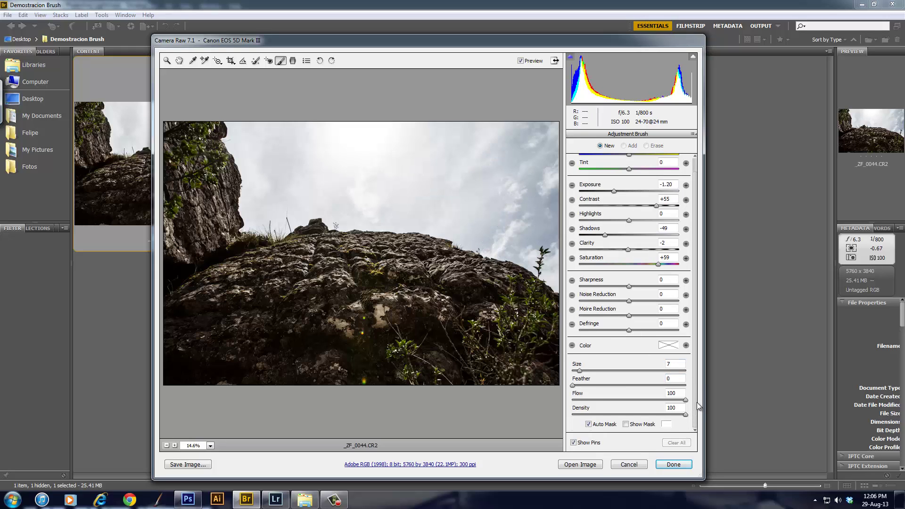
click(675, 378)
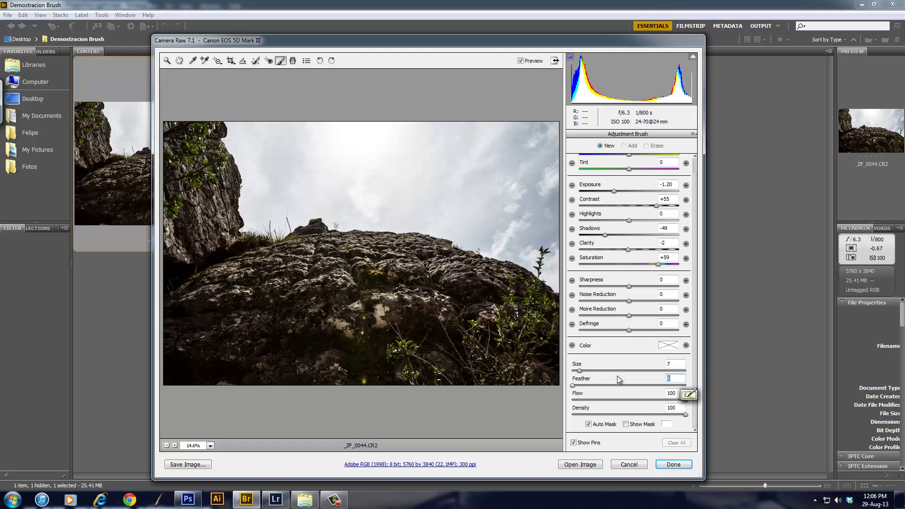
drag(636, 389, 651, 400)
drag(686, 401, 651, 401)
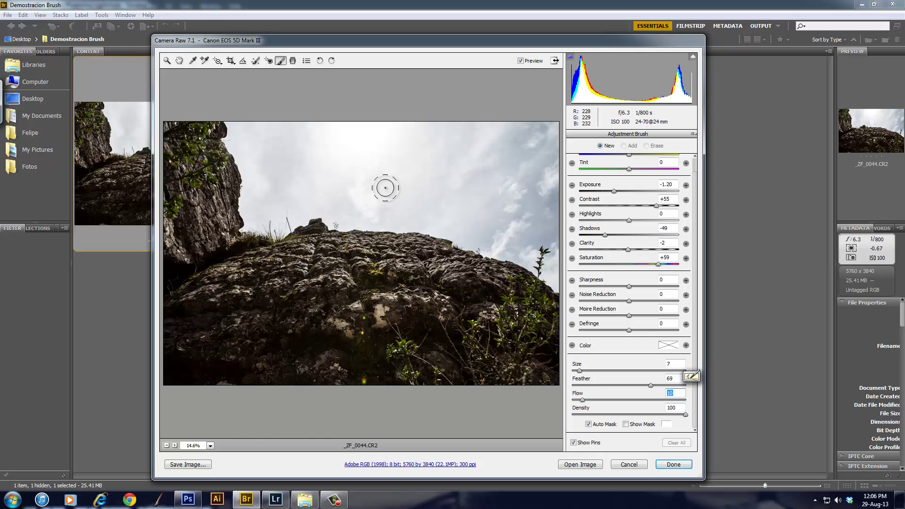
- Paint several low-flow test strokes across the clouds and delete each resulting adjustment
mouse_move(402, 194)
mouse_down()
mouse_move(469, 190)
mouse_move(336, 198)
mouse_move(457, 188)
mouse_move(390, 181)
mouse_move(465, 176)
mouse_move(359, 181)
mouse_move(512, 180)
mouse_move(379, 187)
mouse_move(495, 168)
mouse_move(383, 198)
mouse_move(487, 177)
mouse_move(368, 187)
mouse_move(479, 184)
mouse_move(378, 204)
mouse_move(395, 182)
mouse_up()
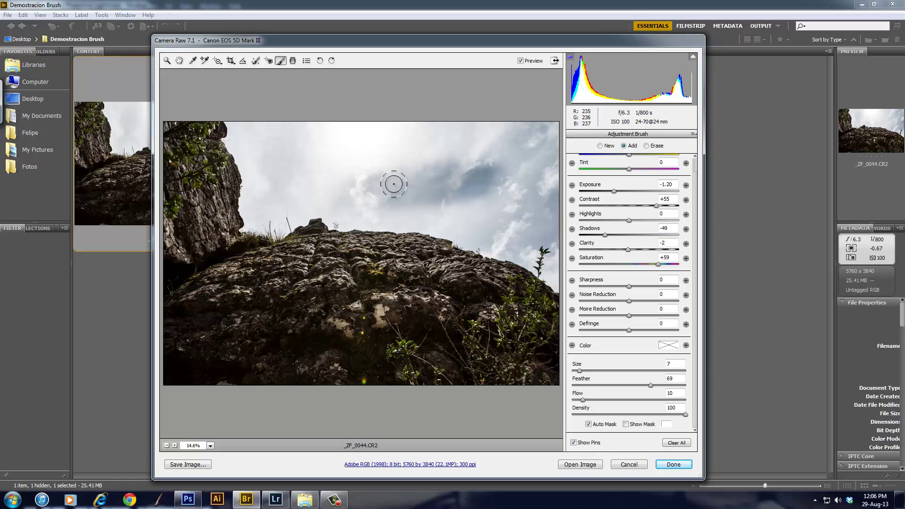
key(Delete)
mouse_move(506, 202)
mouse_down()
mouse_move(509, 188)
mouse_move(536, 259)
mouse_up()
key(Delete)
mouse_move(506, 177)
mouse_down()
mouse_move(519, 170)
mouse_move(513, 218)
mouse_up()
key(Delete)
drag(524, 153, 492, 240)
key(Delete)
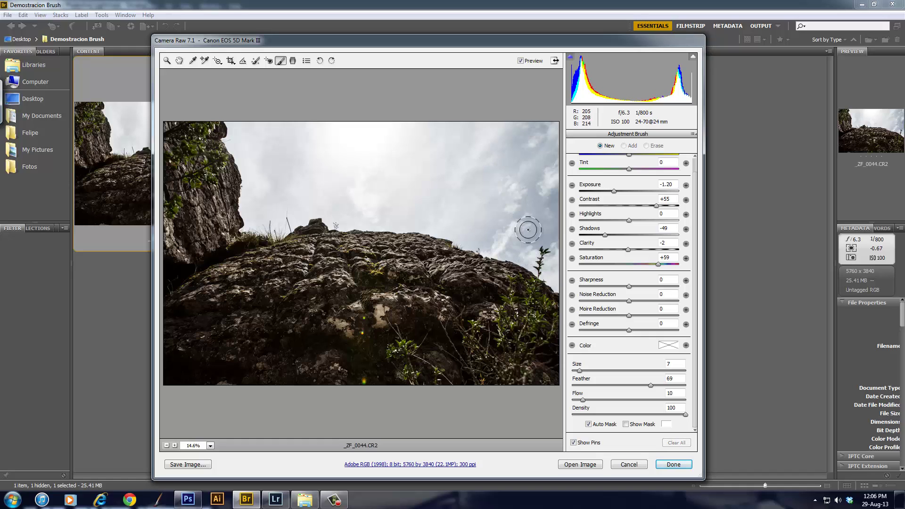
mouse_move(505, 186)
mouse_down()
mouse_move(495, 232)
mouse_move(509, 199)
mouse_up()
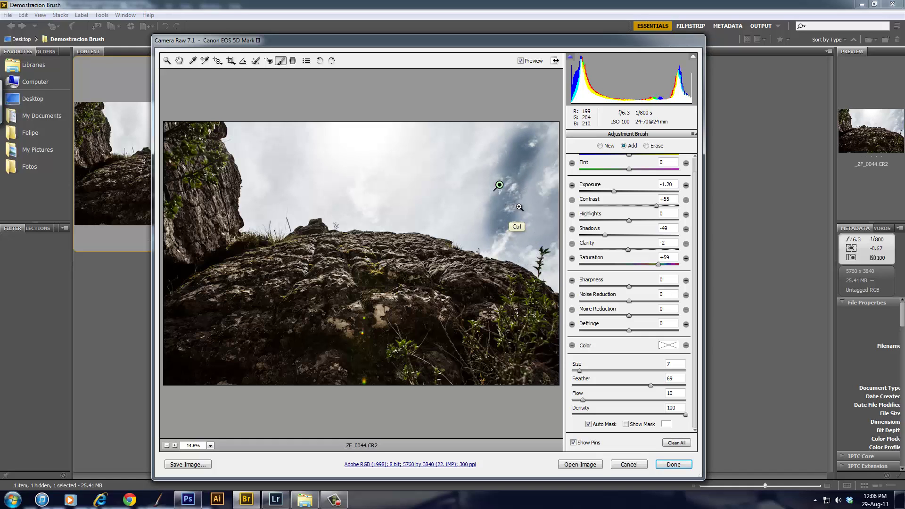
key(Delete)
drag(529, 142, 513, 203)
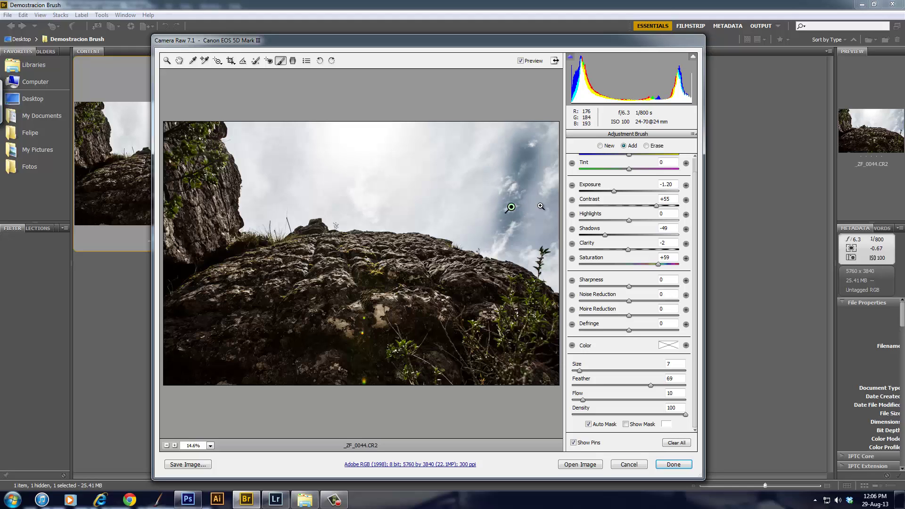
key(Delete)
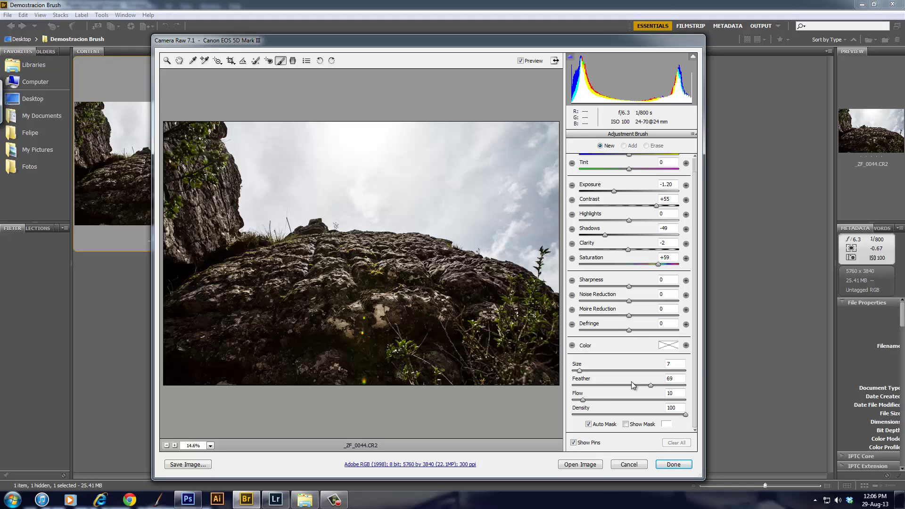
- Set the brush flow to 100, then paint and delete sky test strokes at density 10 and density 49
drag(643, 394, 659, 418)
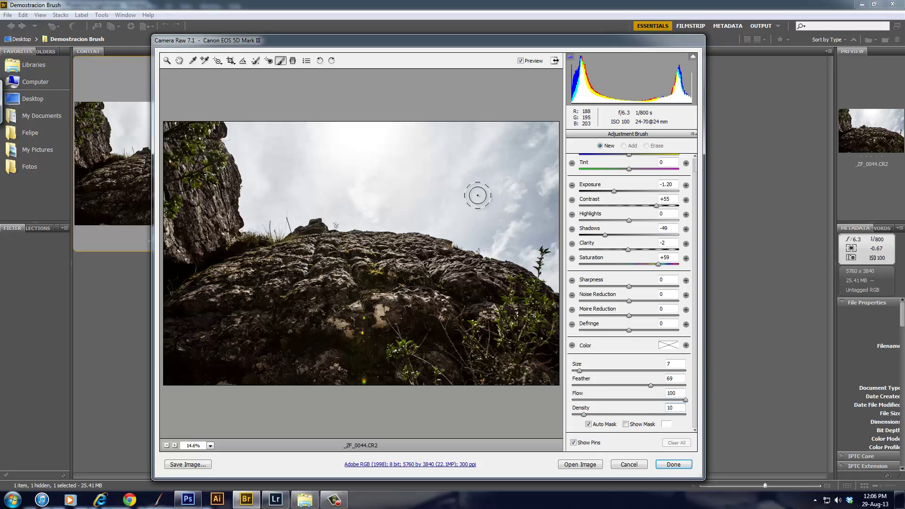
mouse_move(494, 158)
mouse_down()
mouse_move(475, 157)
mouse_move(495, 152)
mouse_move(542, 166)
mouse_move(500, 143)
mouse_move(494, 220)
mouse_move(527, 188)
mouse_up()
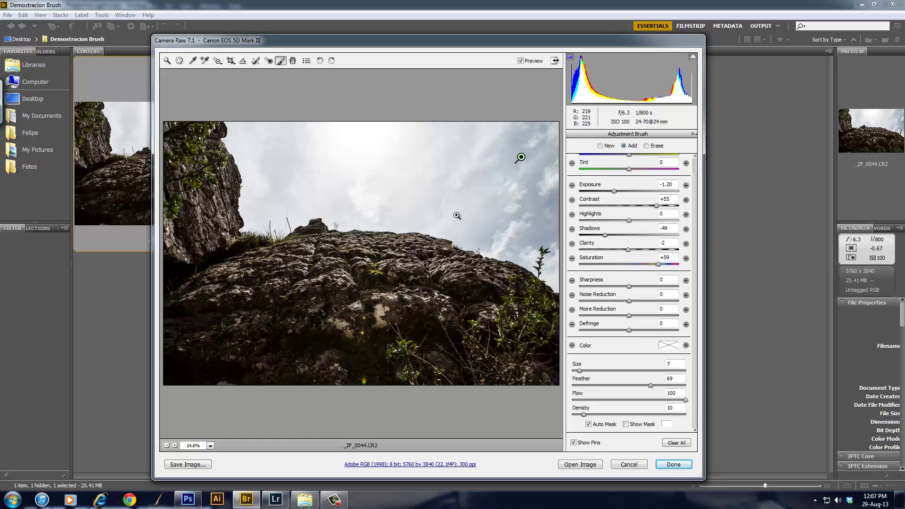
key(Delete)
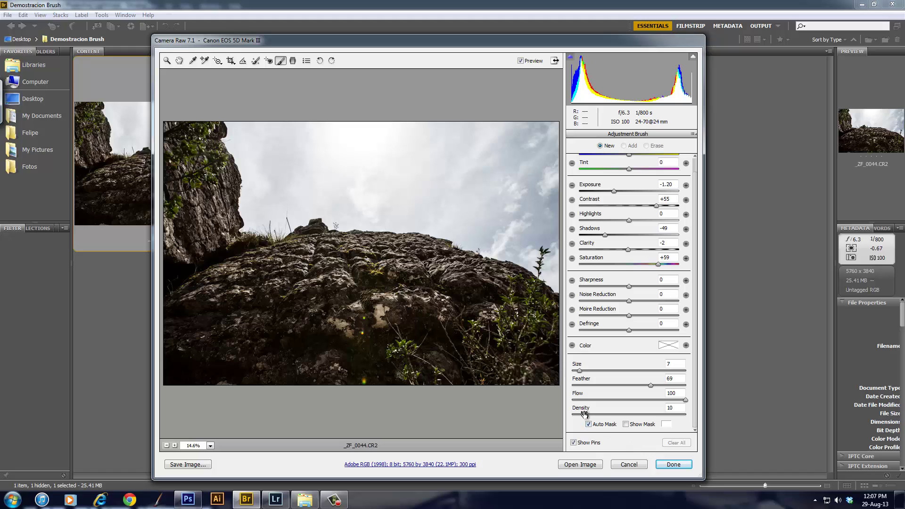
mouse_move(483, 177)
mouse_down()
mouse_move(413, 172)
mouse_move(492, 166)
mouse_move(438, 176)
mouse_move(474, 158)
mouse_move(454, 192)
mouse_move(487, 194)
mouse_move(486, 171)
mouse_move(457, 201)
mouse_move(487, 167)
mouse_move(479, 183)
mouse_up()
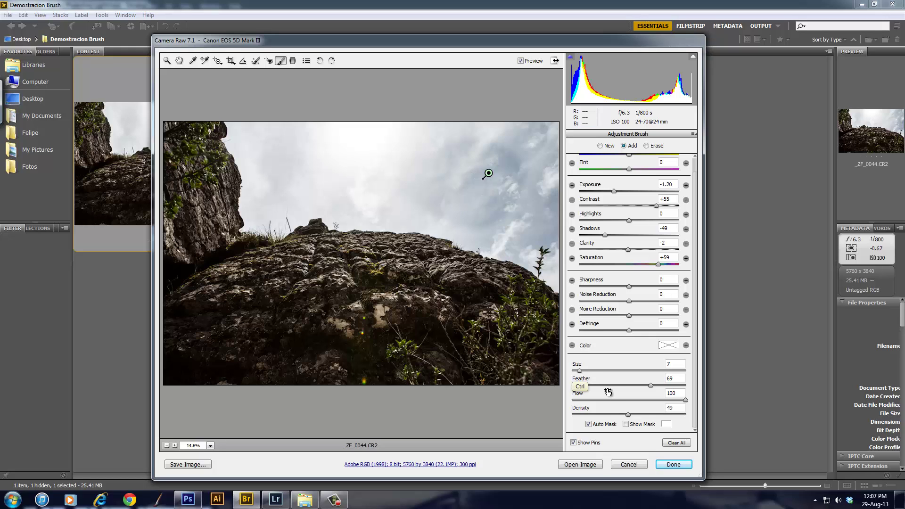
key(Delete)
- Paint the sky at density 100 with exposure -0.40, contrast +27, saturation +15, and shadows and clarity at 0
click(679, 408)
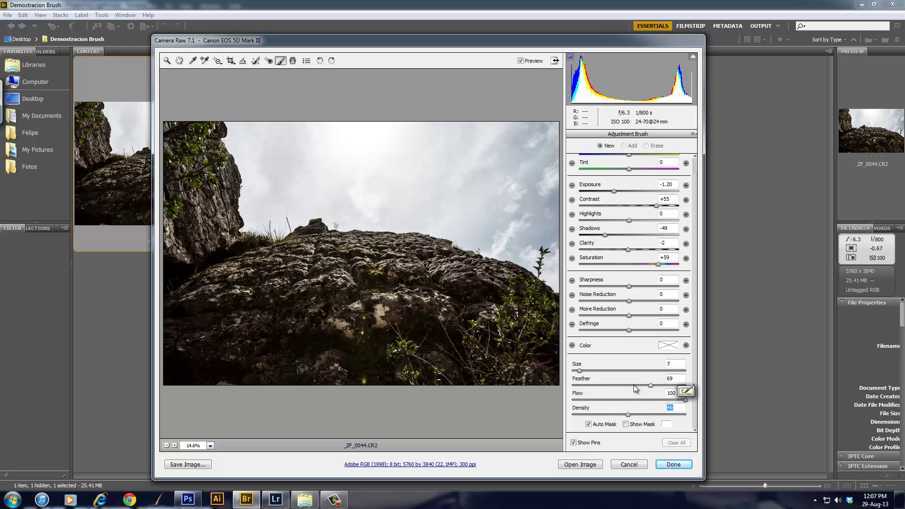
text(1)
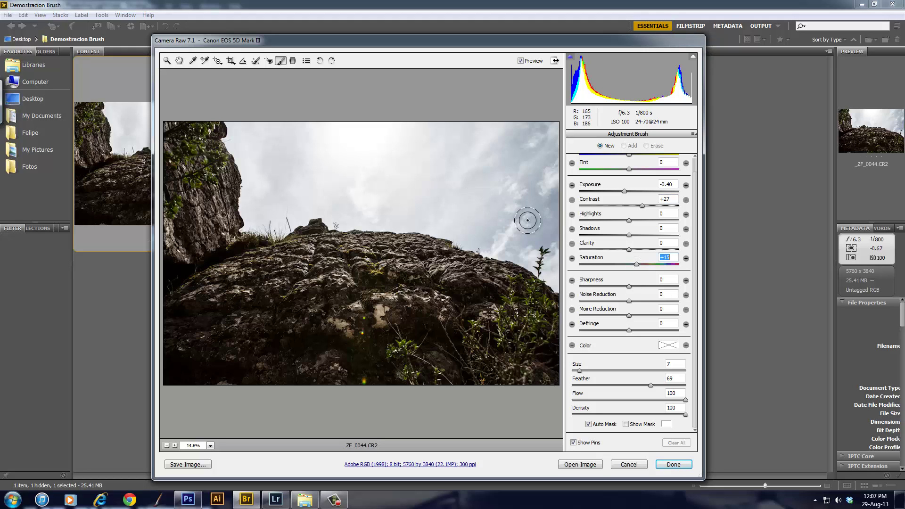
mouse_move(538, 174)
mouse_down()
mouse_move(542, 137)
mouse_move(521, 148)
mouse_move(469, 121)
mouse_move(474, 130)
mouse_move(295, 158)
mouse_move(253, 152)
mouse_move(278, 178)
mouse_move(398, 179)
mouse_move(491, 208)
mouse_move(529, 250)
mouse_move(519, 222)
mouse_move(414, 206)
mouse_move(388, 190)
mouse_move(404, 142)
mouse_move(528, 150)
mouse_move(282, 172)
mouse_move(262, 192)
mouse_move(250, 137)
mouse_move(269, 210)
mouse_move(341, 204)
mouse_move(333, 139)
mouse_move(259, 143)
mouse_move(232, 131)
mouse_move(263, 161)
mouse_move(535, 255)
mouse_up()
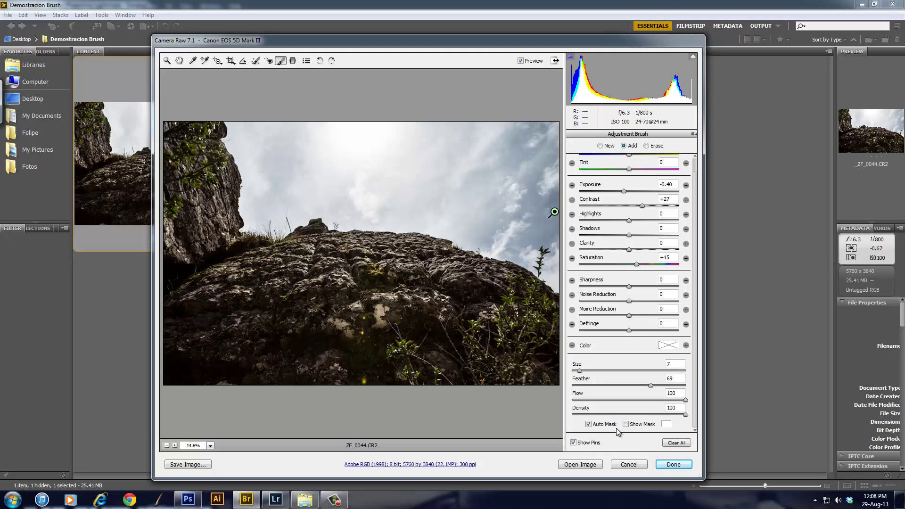
- Turn off Auto Mask and toggle the mask overlay on and off to check the painted sky area
click(589, 425)
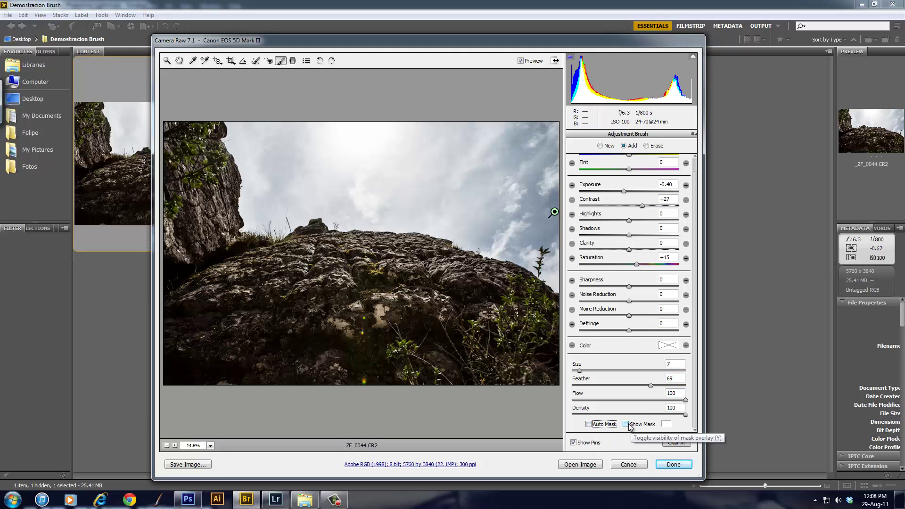
click(627, 425)
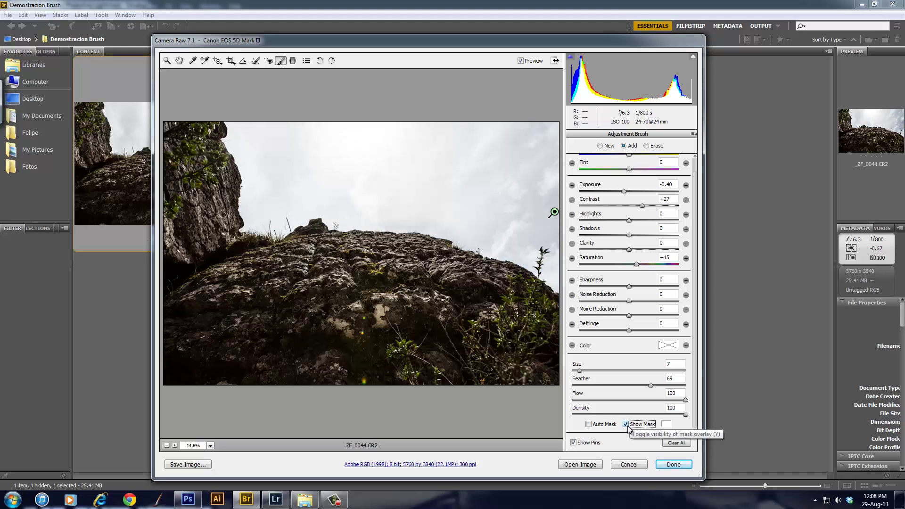
click(627, 425)
click(626, 424)
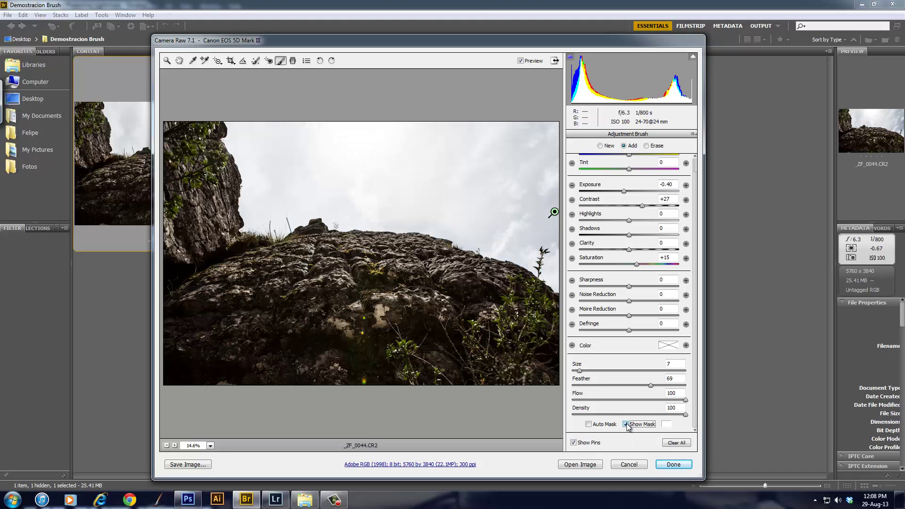
click(627, 425)
click(626, 425)
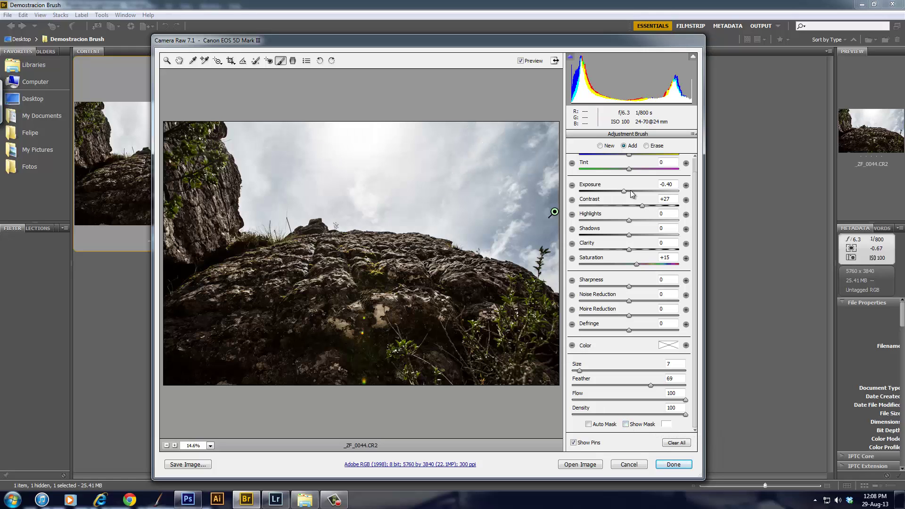
- Set the sky adjustment's exposure to -1.25
mouse_move(626, 194)
mouse_down()
mouse_move(606, 192)
mouse_move(629, 192)
mouse_move(608, 209)
mouse_move(617, 208)
mouse_up()
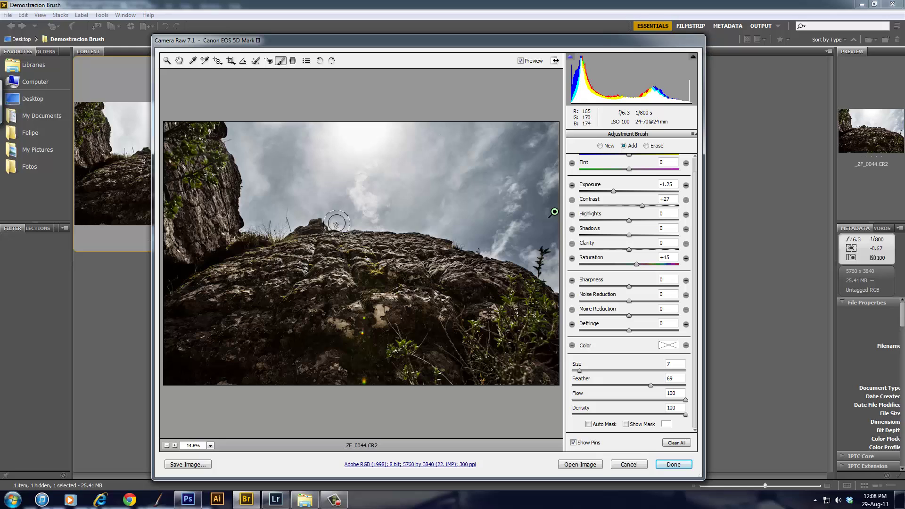
- Temporarily toggle the brush between Add and Erase modes to compare the separate size, feather and flow settings
key(alt)
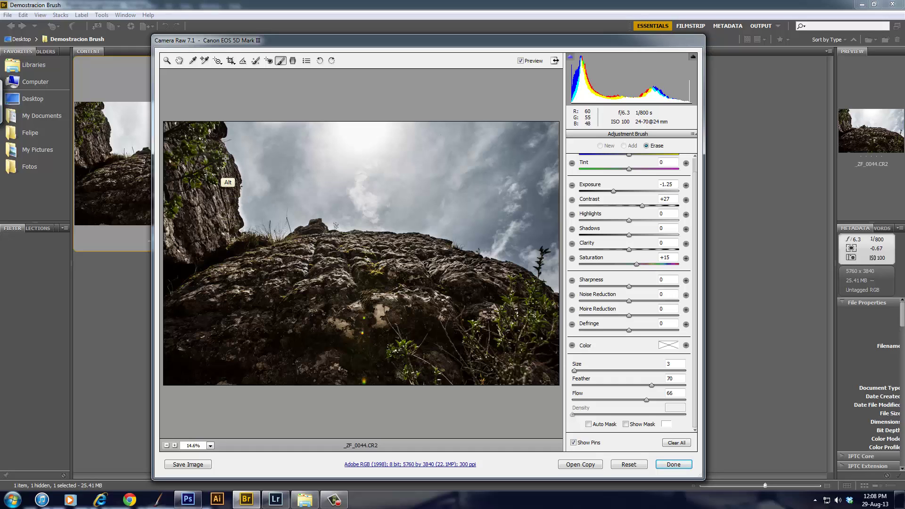
click(579, 371)
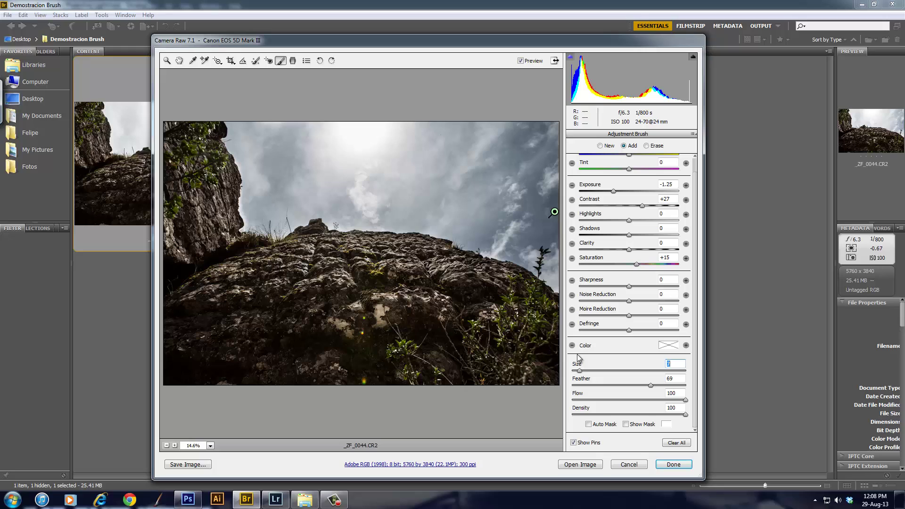
key(alt)
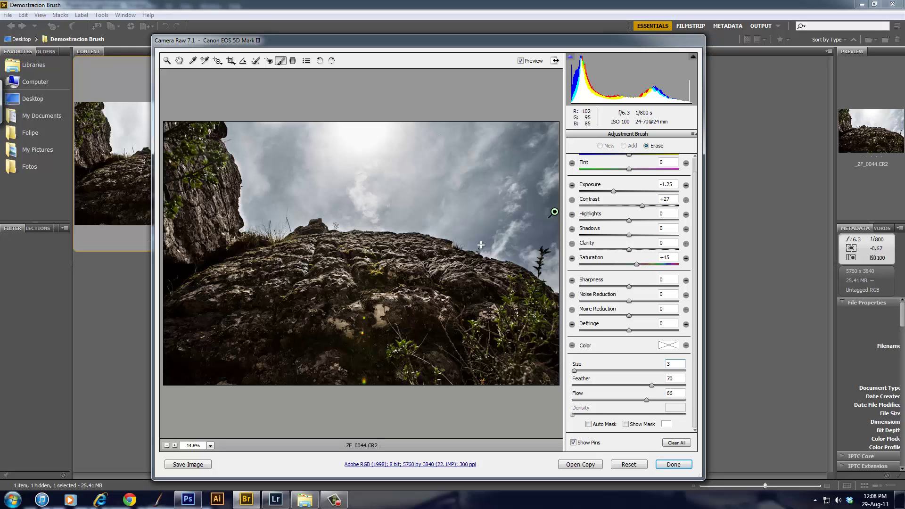
key(alt)
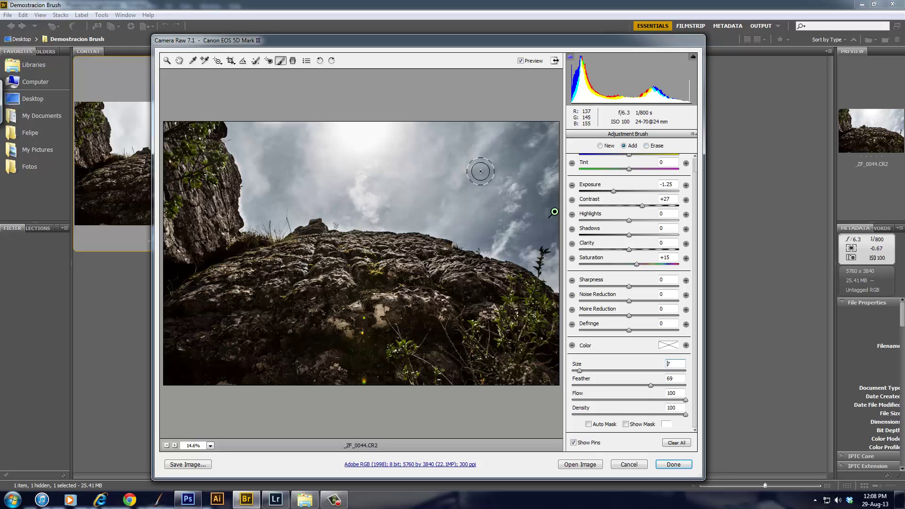
key(alt)
key(alt)
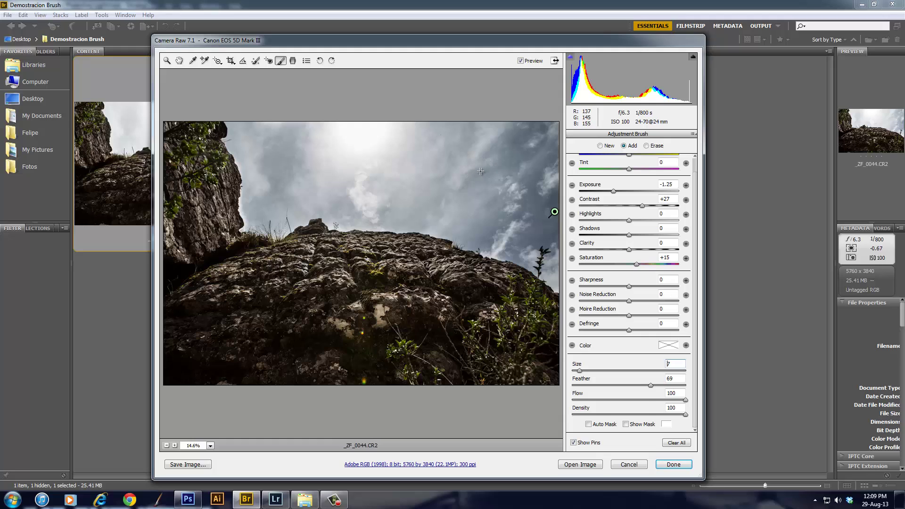
key(alt)
key(alt)
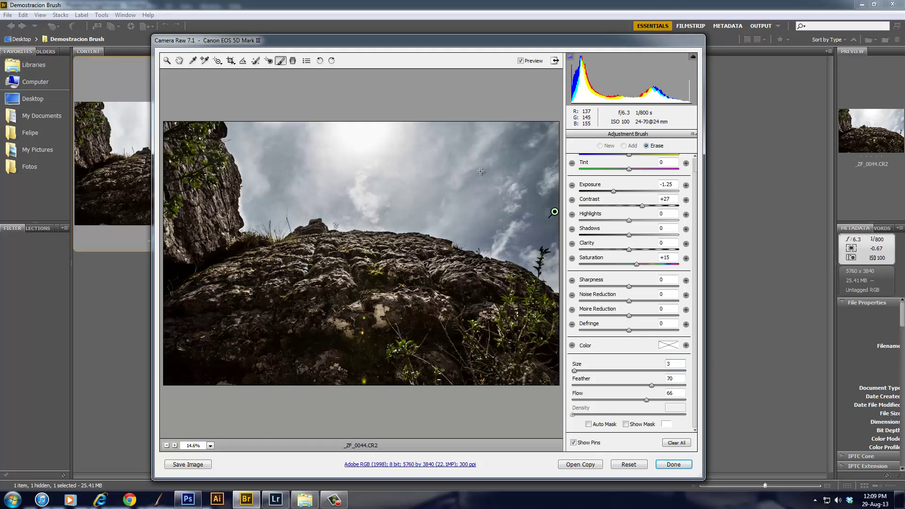
key(alt)
key(alt)
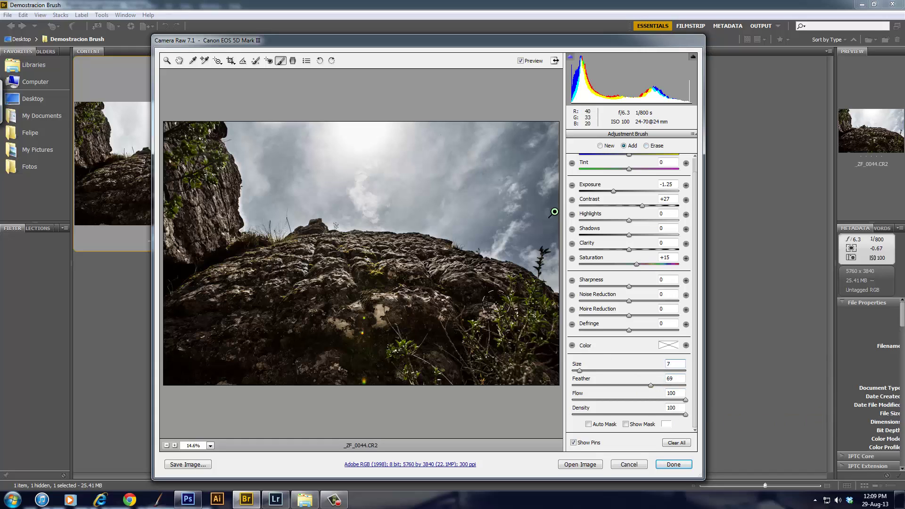
key(alt)
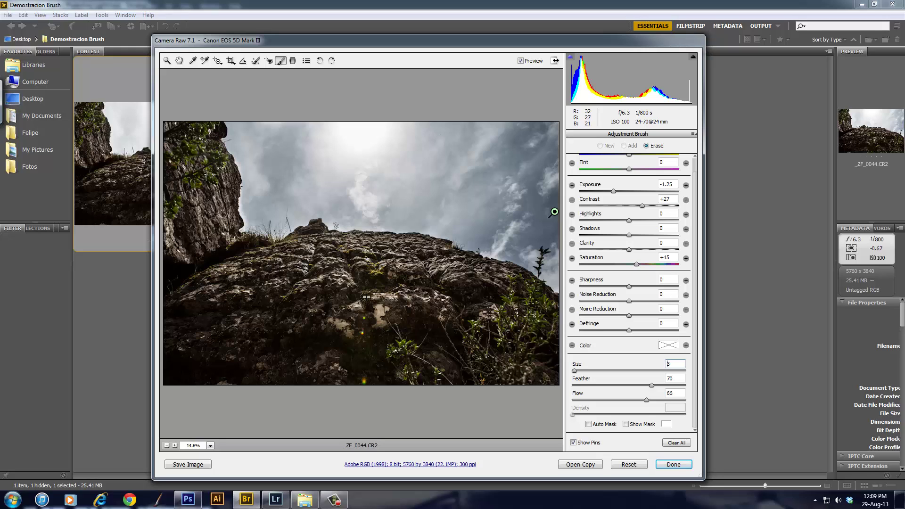
key(alt)
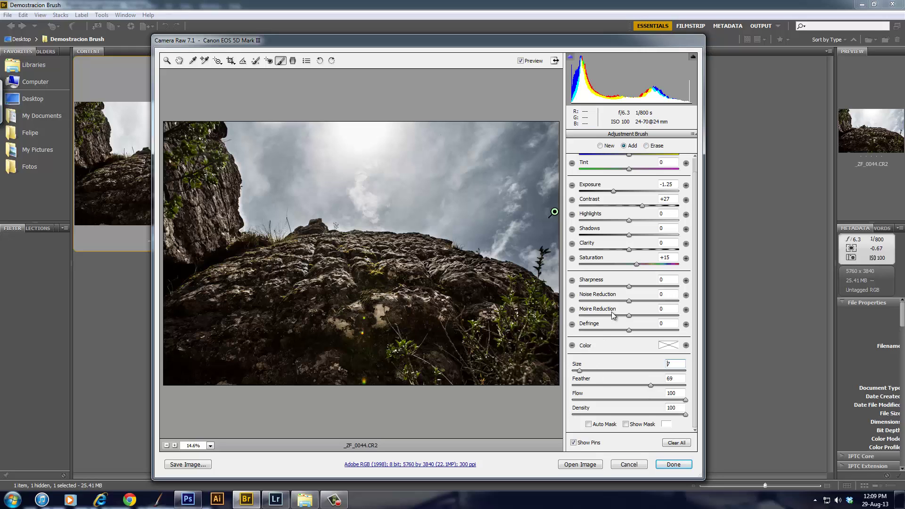
- Erase the adjustment from the rocks with the eraser at size 6, feather 70 and flow 100
click(647, 145)
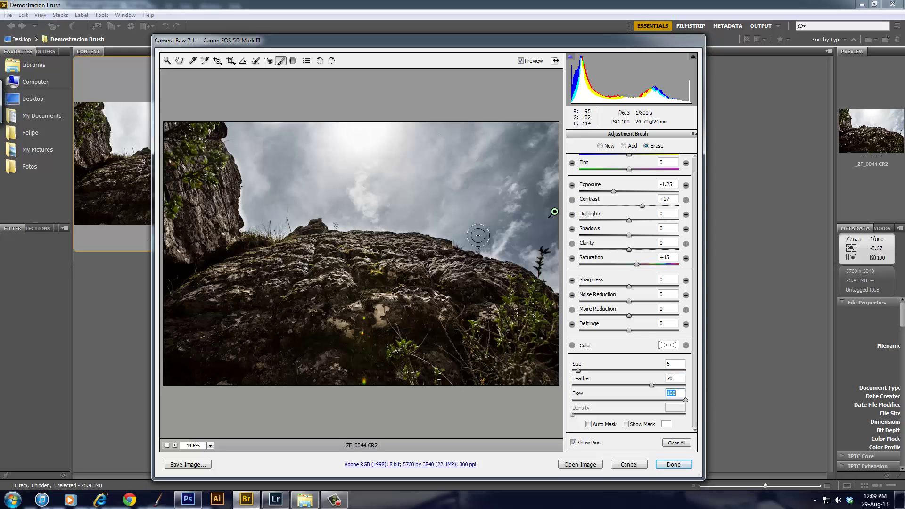
click(213, 130)
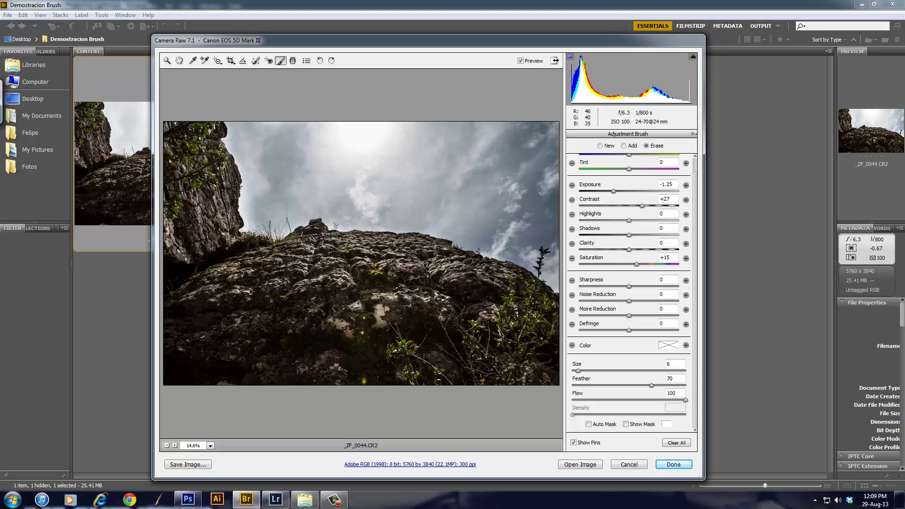
drag(447, 251, 558, 316)
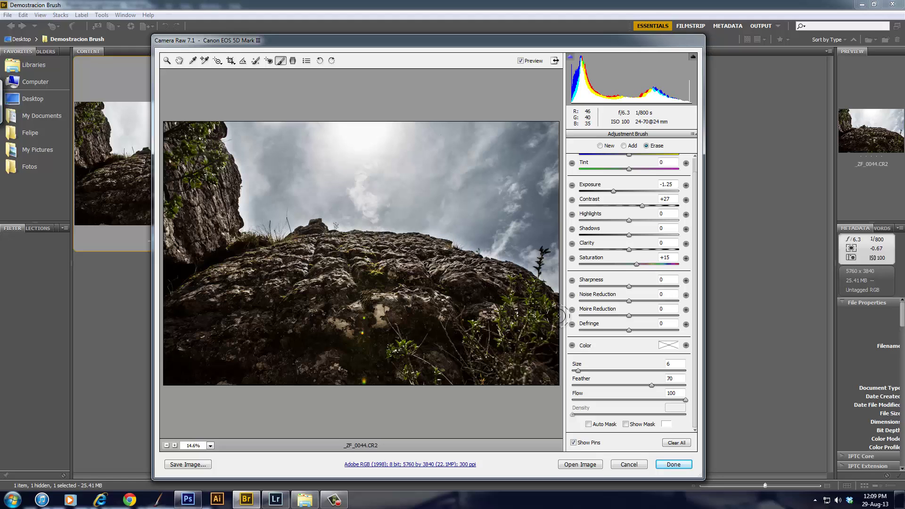
- Return the brush to Add mode and repaint the sky along the rock's right edge
click(624, 145)
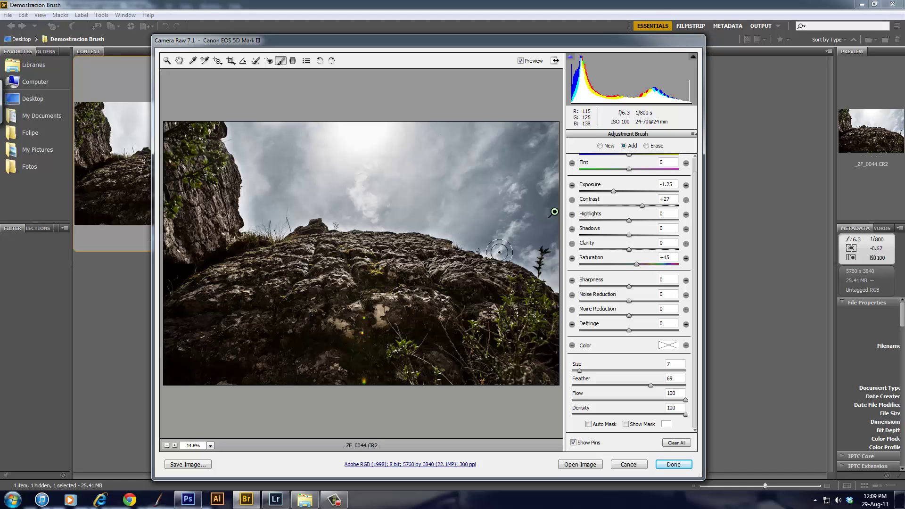
drag(532, 257, 537, 267)
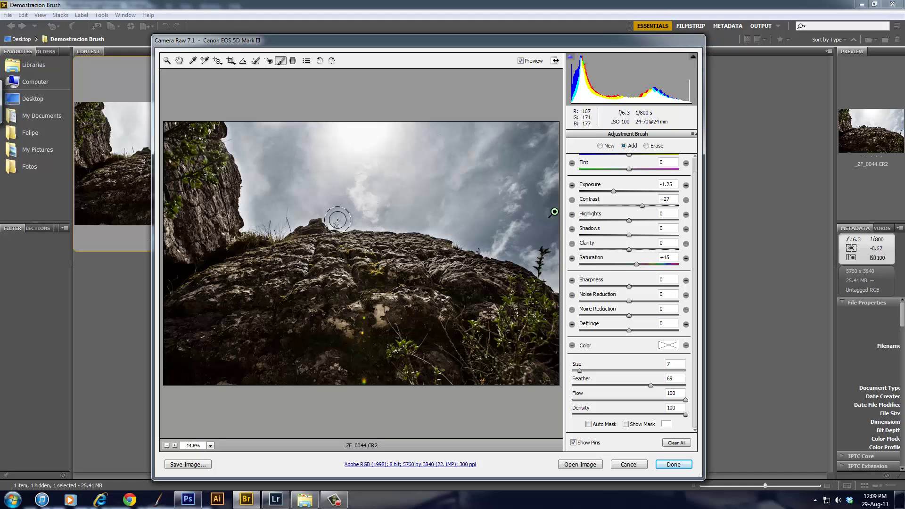
- Examine the sky adjustment's edge along the ridge and the plant on the right at high zoom, with its pin reselected
key(z)
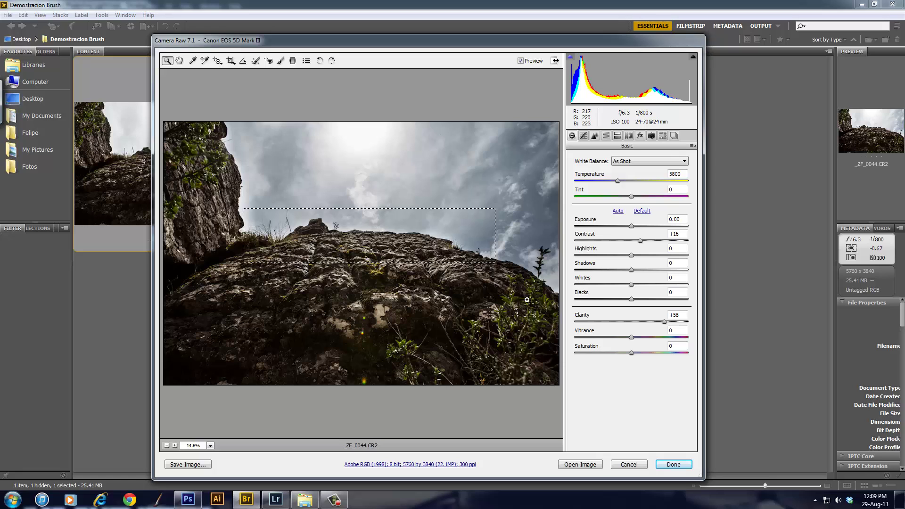
click(426, 237)
mouse_move(403, 244)
mouse_down()
mouse_move(348, 243)
mouse_move(374, 242)
mouse_up()
key(k)
key(ctrl+z)
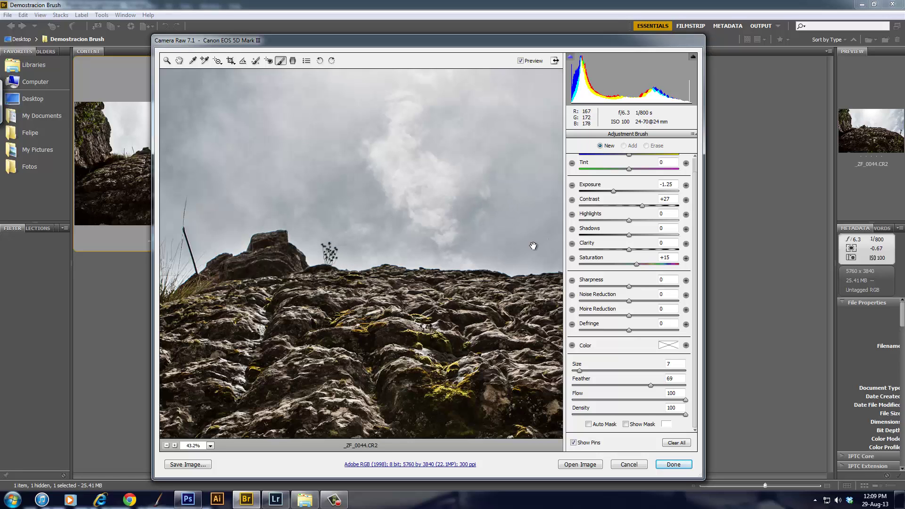
drag(327, 309, 365, 151)
click(537, 98)
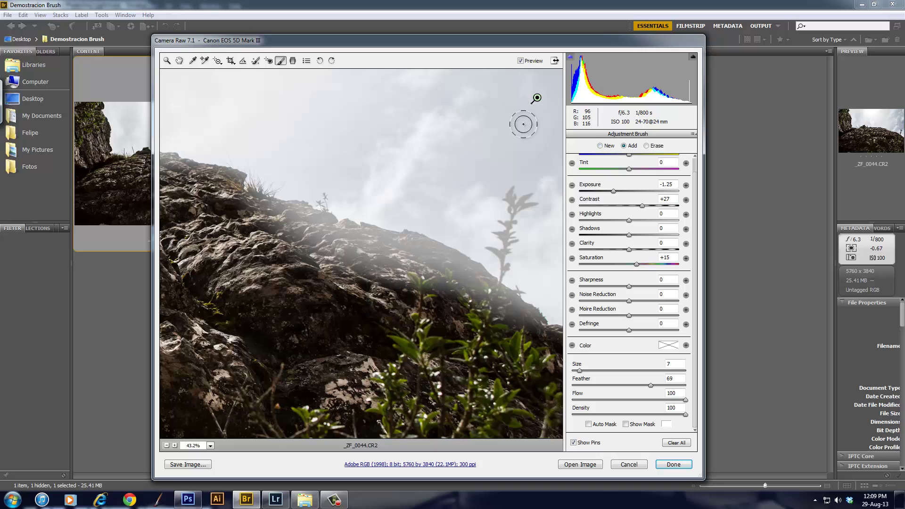
key(alt)
mouse_move(429, 272)
mouse_down()
mouse_move(455, 273)
mouse_move(497, 324)
mouse_move(476, 293)
mouse_move(551, 340)
mouse_move(469, 296)
mouse_move(463, 276)
mouse_move(414, 246)
mouse_move(361, 254)
mouse_move(335, 242)
mouse_move(392, 210)
mouse_up()
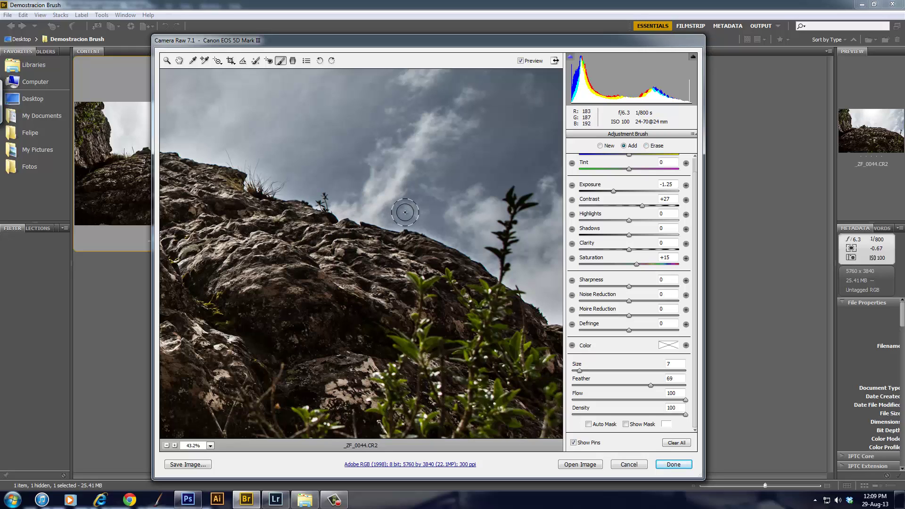
- Examine the sky adjustment's edge around the left rock and grass up close, and fit the whole image back in view
key(alt)
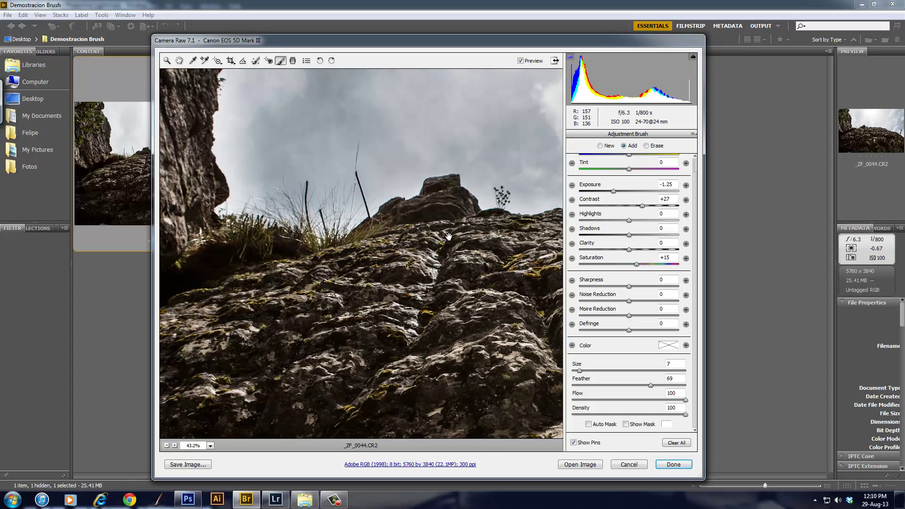
key(alt)
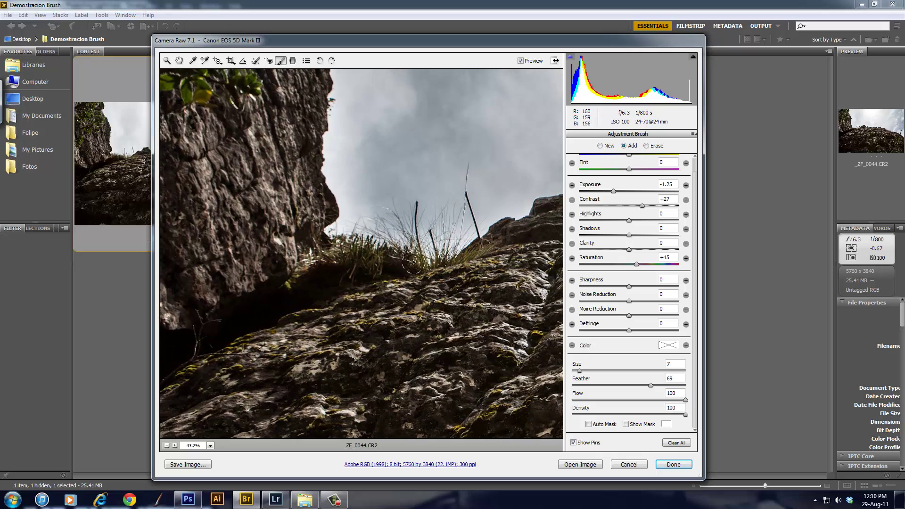
key(alt)
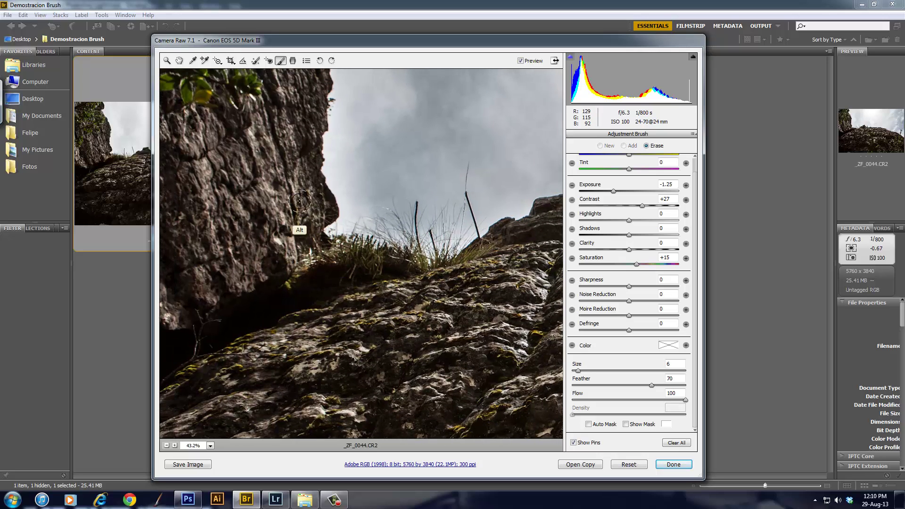
key(z)
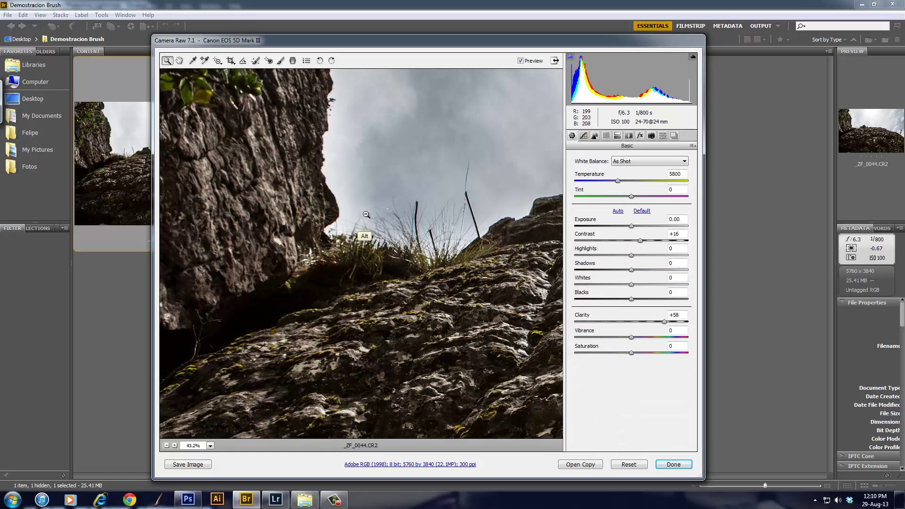
alt+click(365, 215)
right_click(365, 215)
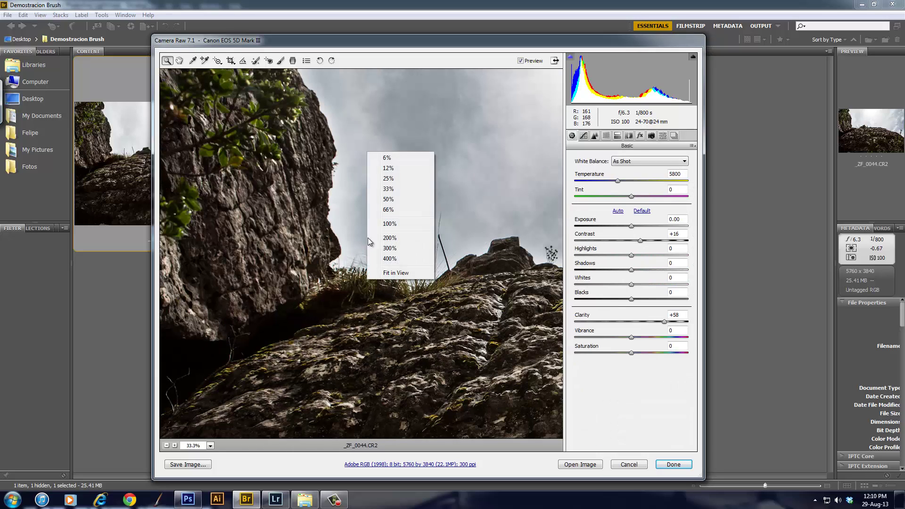
click(398, 275)
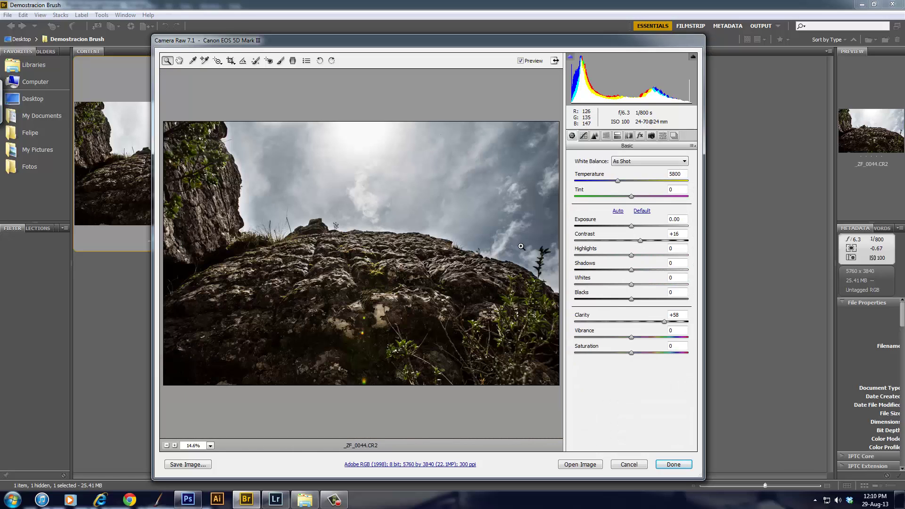
- Reselect the sky brush adjustment and set its exposure to -1.05, contrast to +10, highlights to -30 and shadows to -77
key(k)
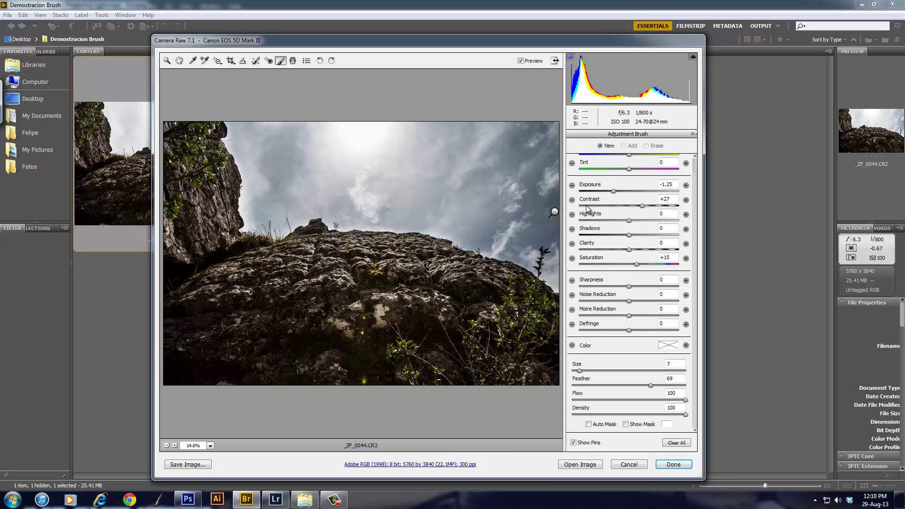
click(555, 213)
drag(601, 200, 620, 201)
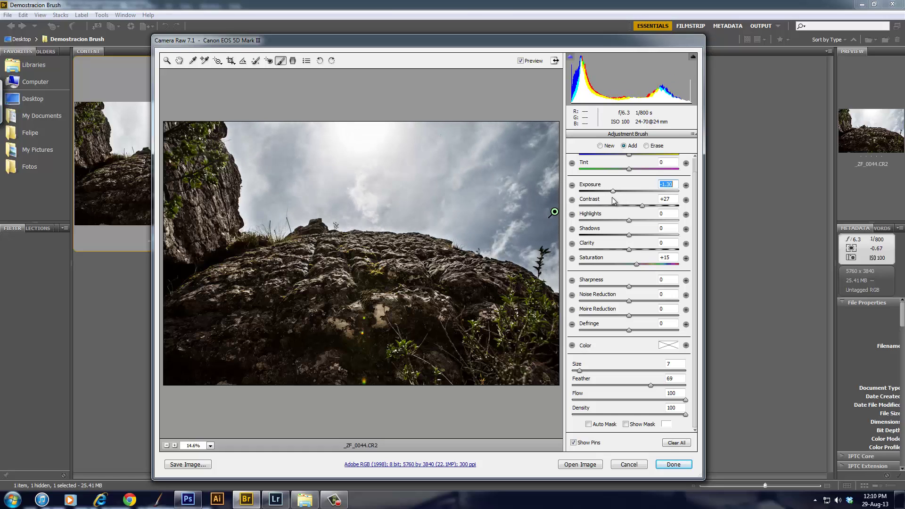
drag(612, 201, 618, 201)
drag(612, 238, 592, 240)
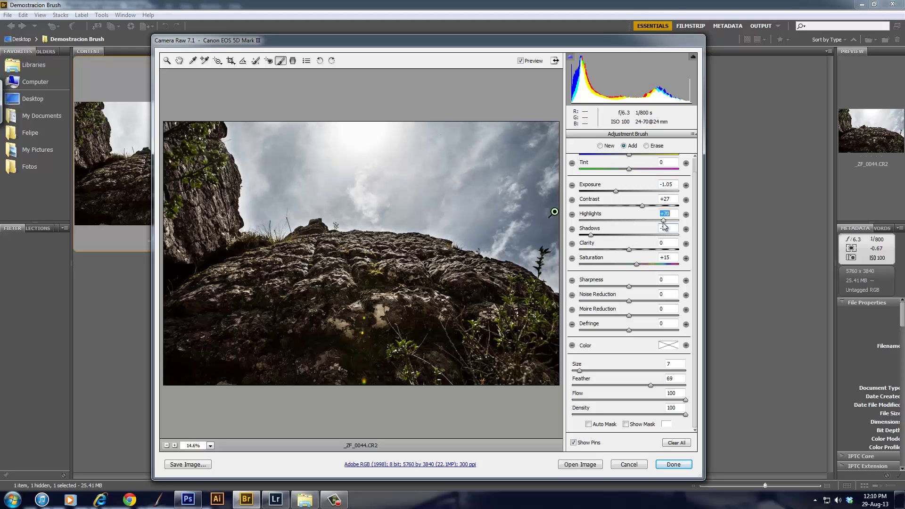
drag(664, 221, 616, 235)
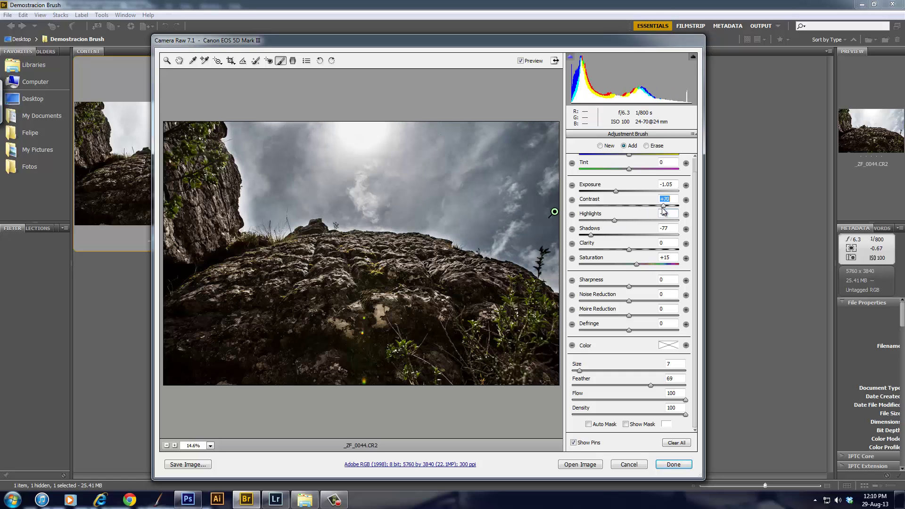
drag(664, 211, 631, 226)
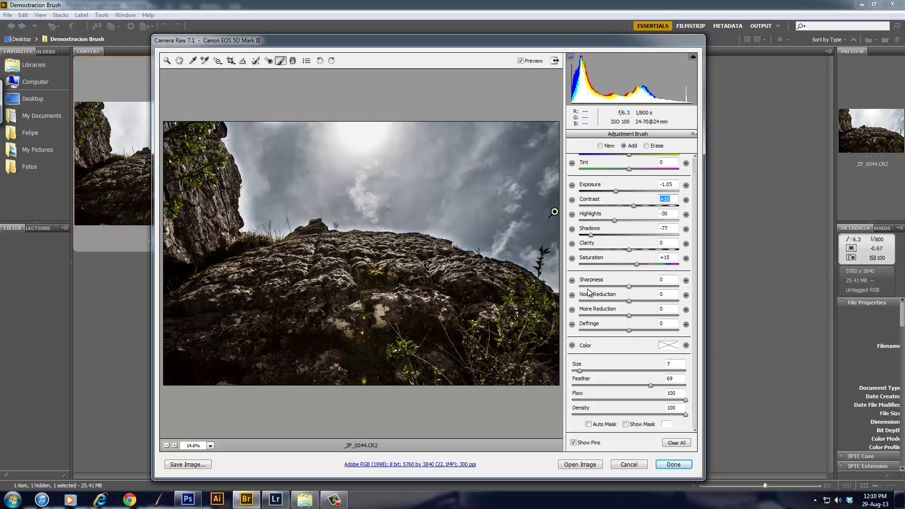
key(alt)
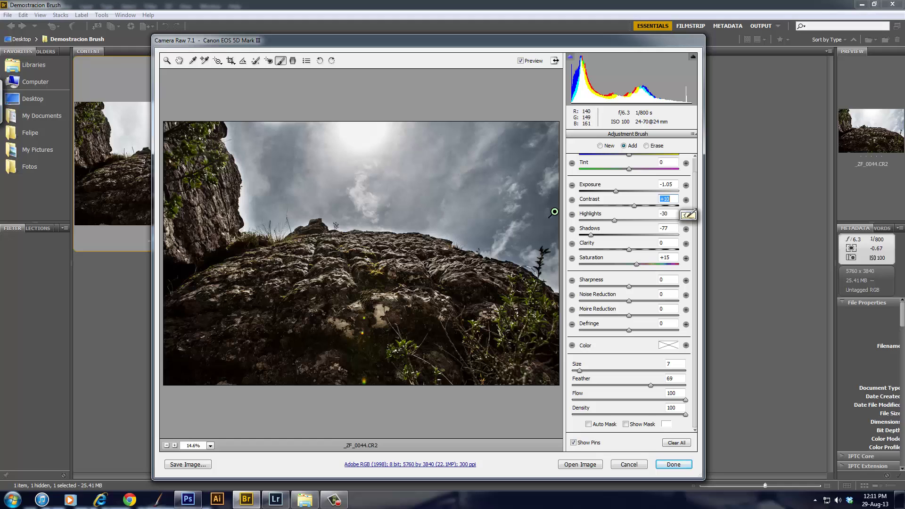
- Open the adjusted photo in Photoshop and inspect the sky and ridge up close
click(589, 465)
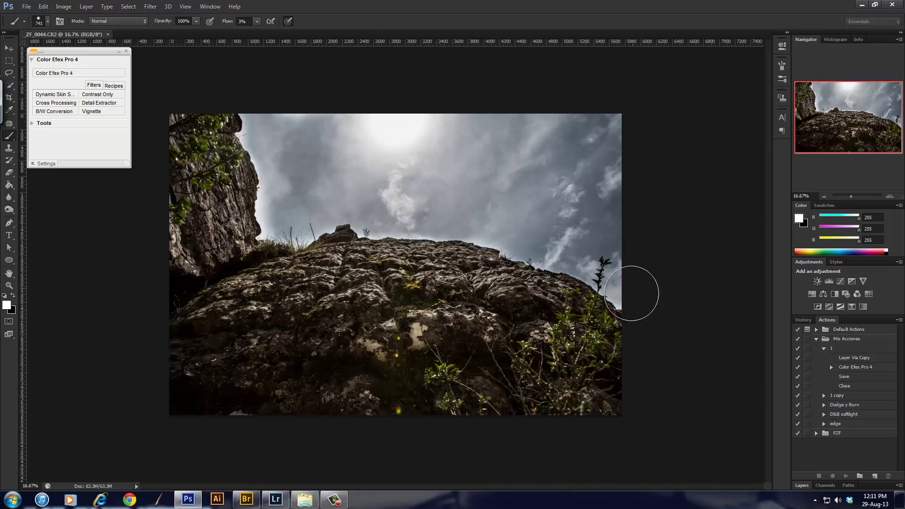
key(z)
drag(561, 270, 566, 339)
key(ctrl+r)
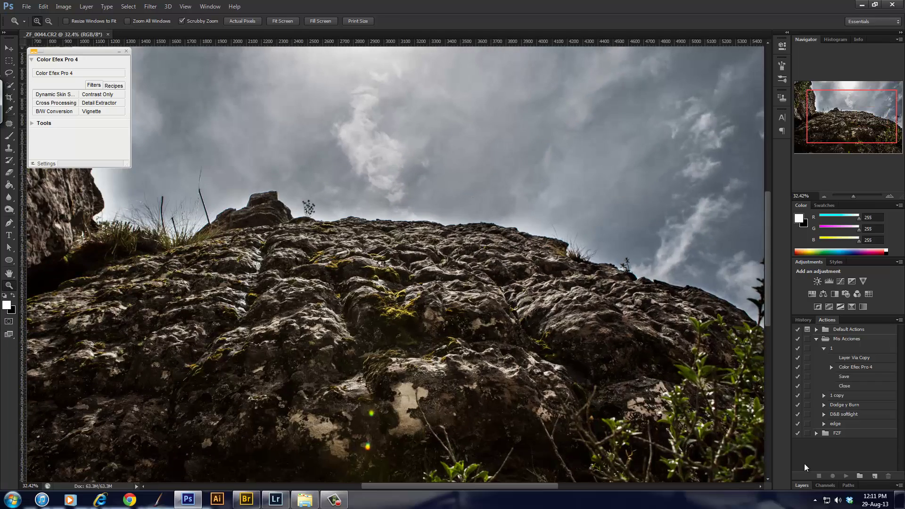
click(801, 485)
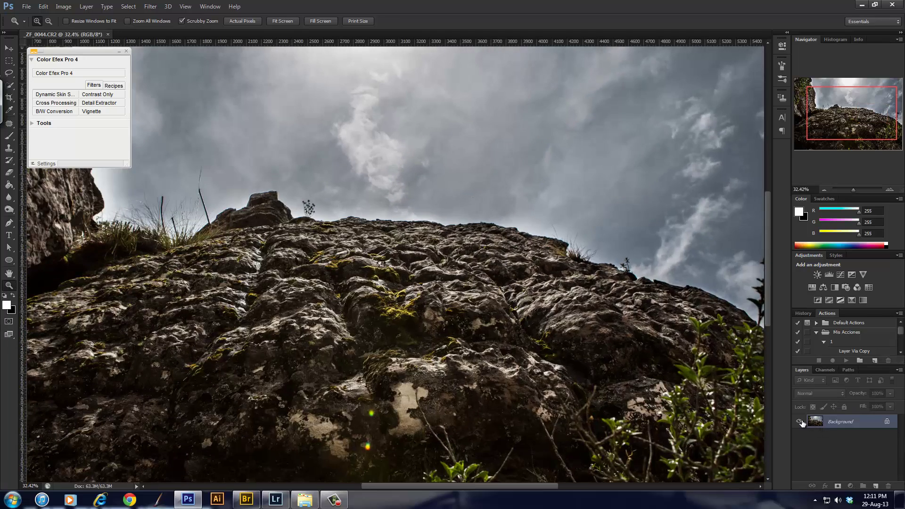
drag(440, 203, 449, 251)
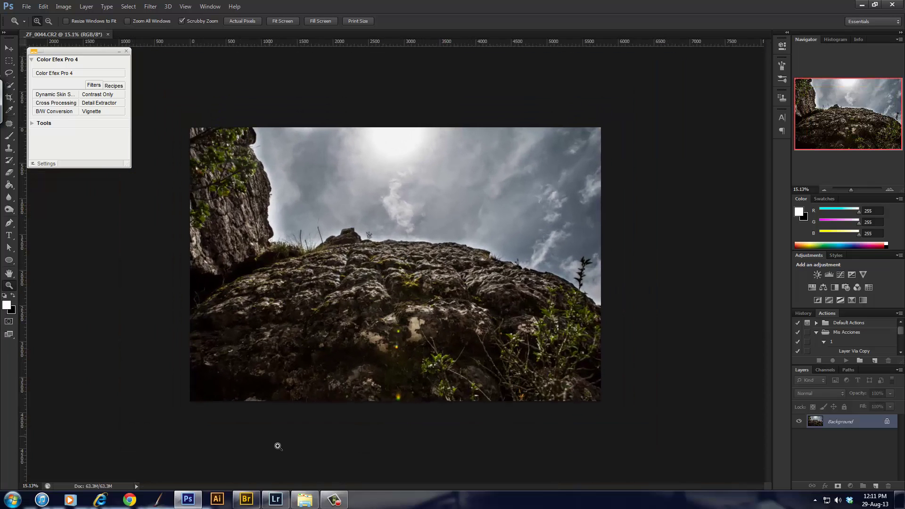
- Reopen _ZF_0044.CR2 from Bridge in Camera Raw, delete the sky brush adjustment and open that version in Photoshop
click(246, 500)
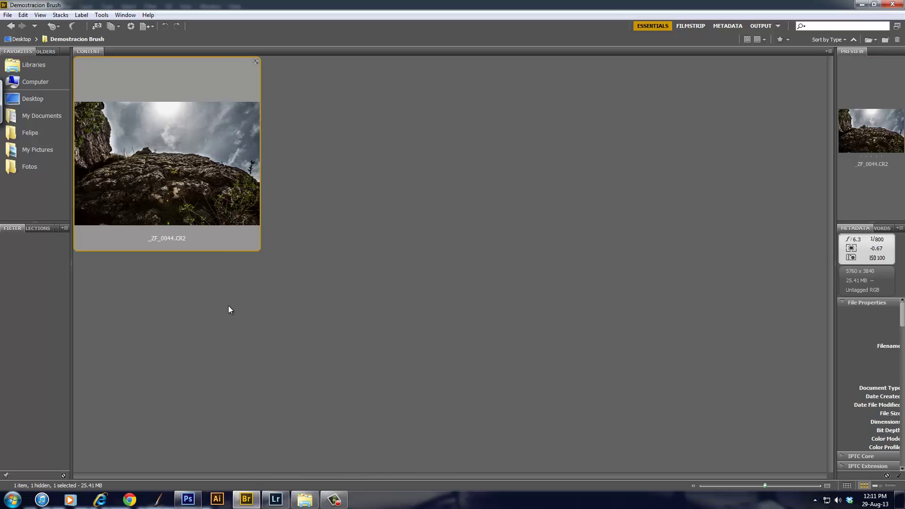
right_click(220, 170)
click(288, 200)
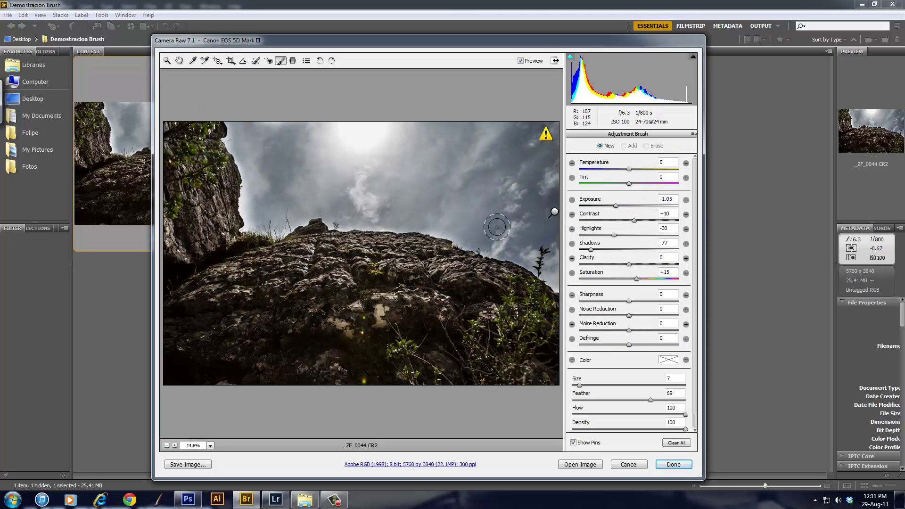
key(k)
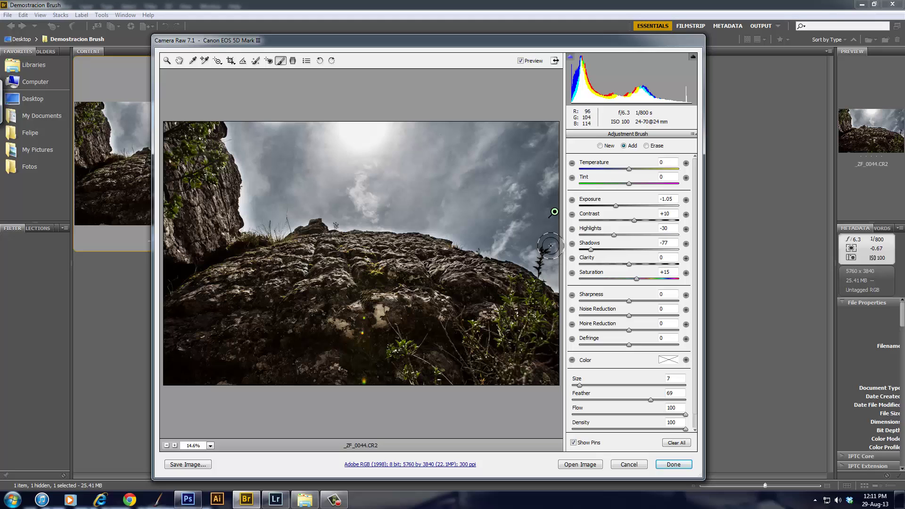
key(Delete)
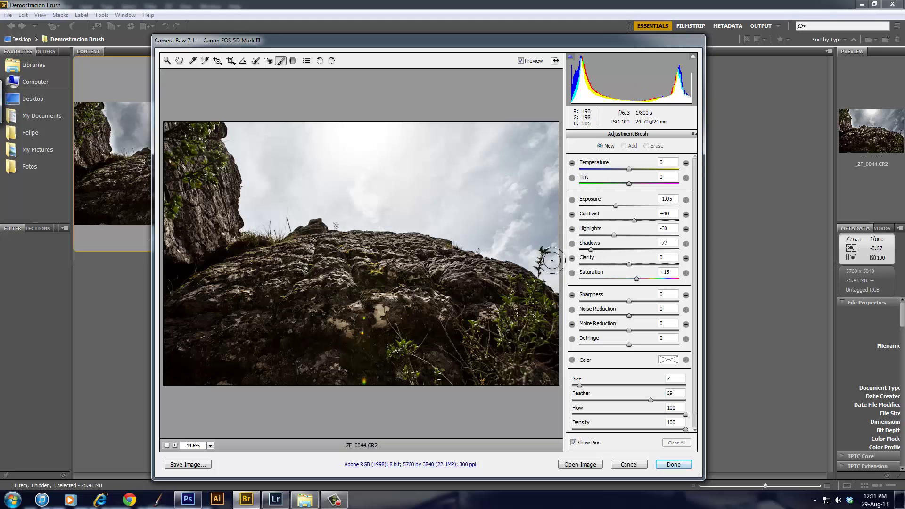
click(581, 465)
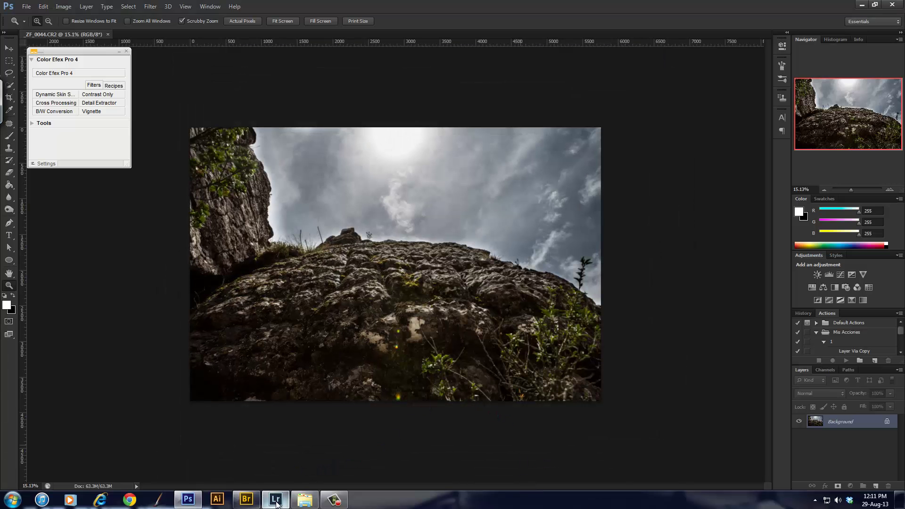
- Reopen the raw photo in Camera Raw and set exposure -2.60, clarity +100, vibrance +43, shadows +43 and highlights +23
click(247, 501)
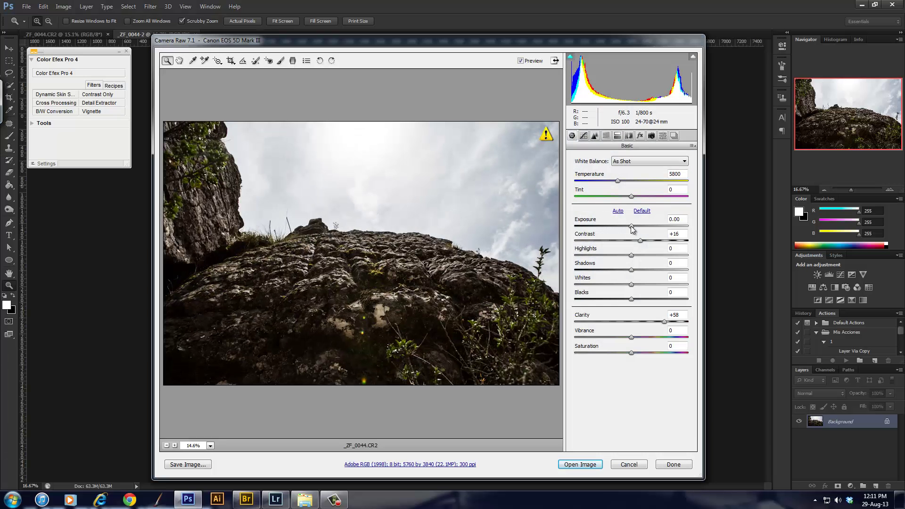
drag(632, 226, 604, 228)
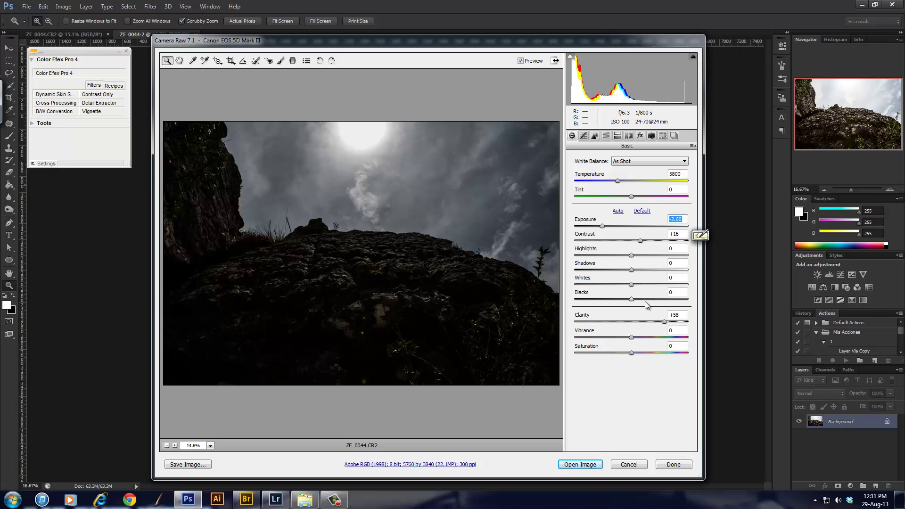
drag(666, 324, 688, 322)
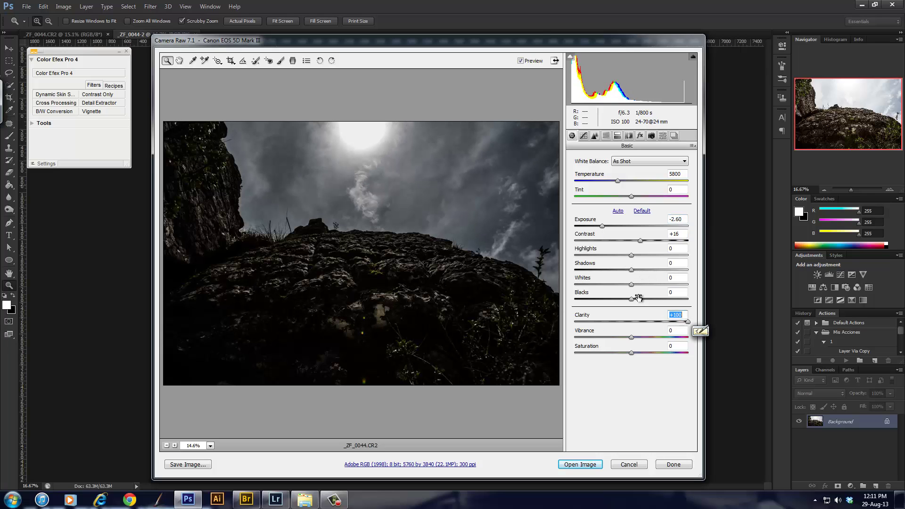
drag(632, 337, 653, 341)
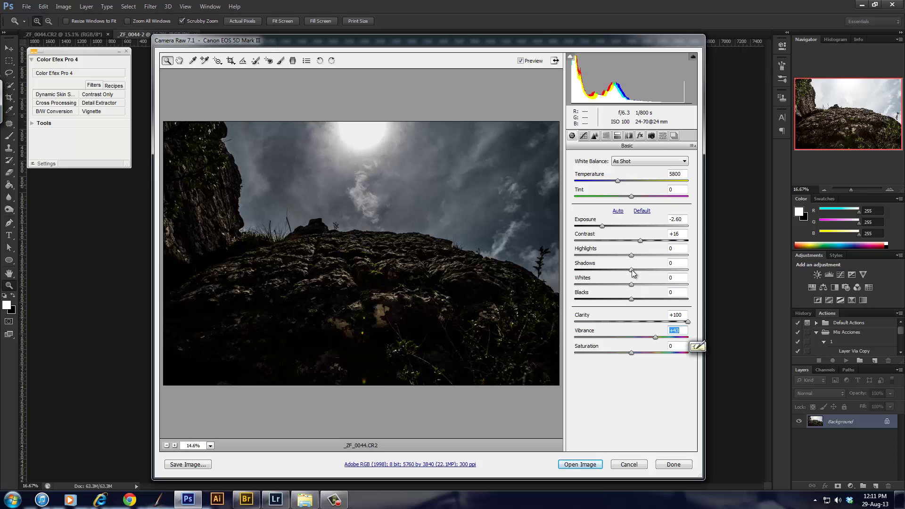
mouse_move(631, 270)
mouse_down()
mouse_move(656, 270)
mouse_move(646, 262)
mouse_up()
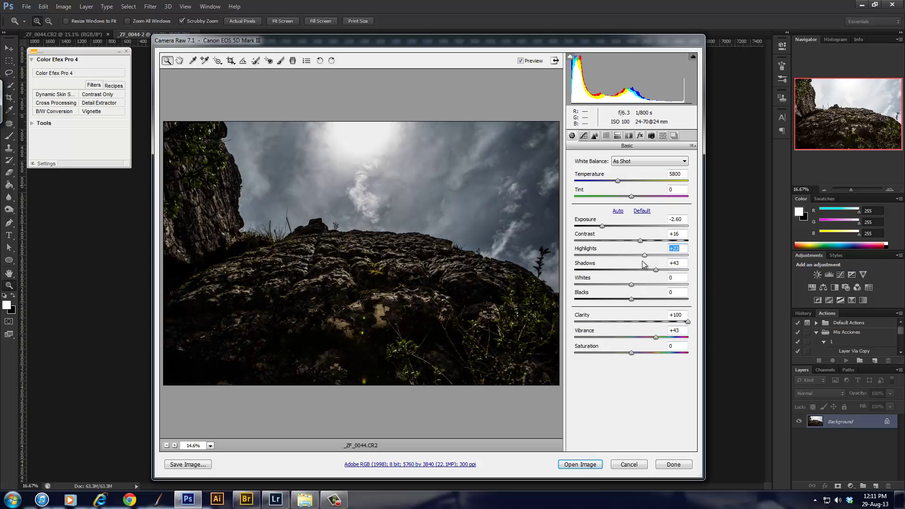
- Open the darkened version in Photoshop, copy it onto the lighter document as a new layer and close its document without saving
click(593, 465)
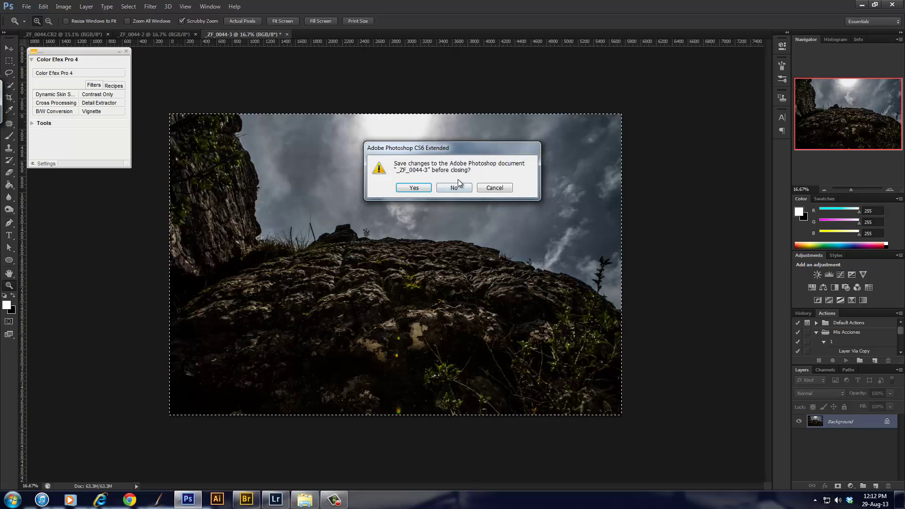
click(460, 186)
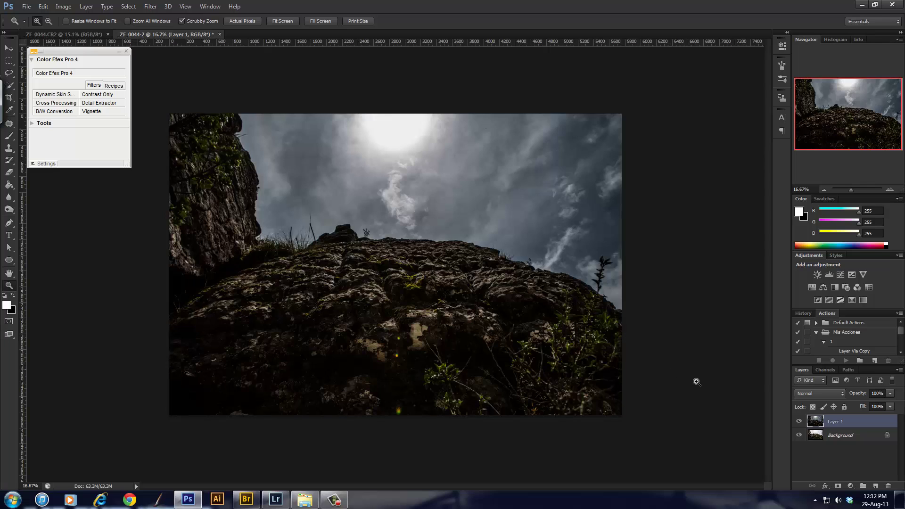
- Add a black mask to the pasted dark layer and paint the sky in white with the brush at 100% flow
key(b)
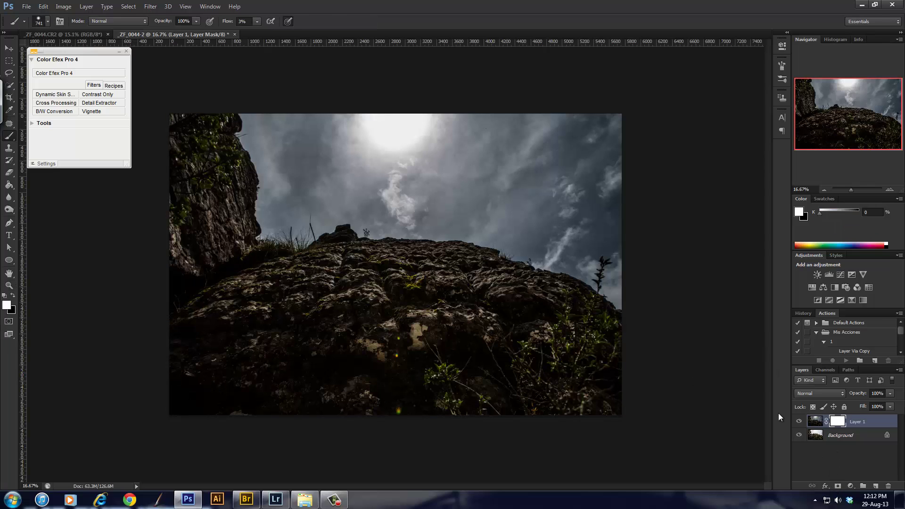
alt+click(838, 487)
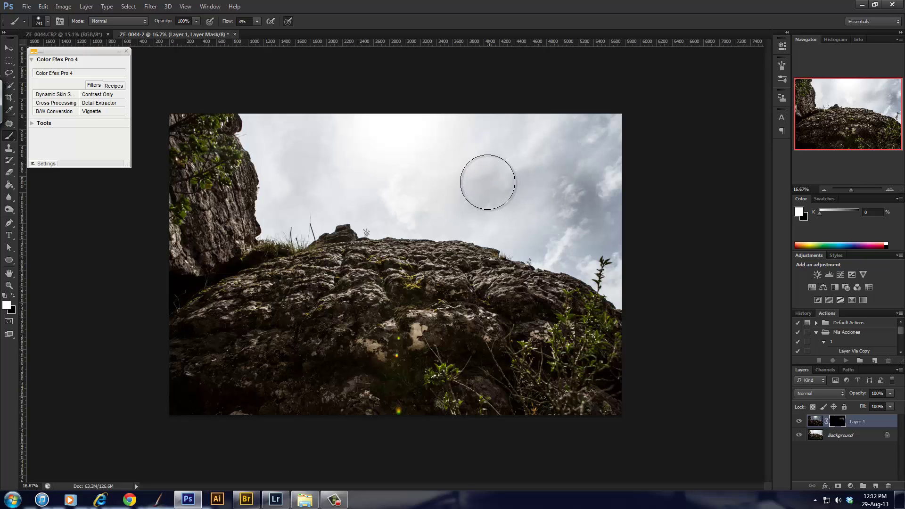
key(shift+0)
mouse_move(532, 188)
mouse_down()
mouse_move(551, 178)
mouse_move(494, 155)
mouse_move(595, 131)
mouse_move(356, 161)
mouse_move(275, 126)
mouse_move(264, 133)
mouse_move(289, 177)
mouse_move(290, 219)
mouse_move(282, 213)
mouse_move(312, 202)
mouse_move(370, 141)
mouse_move(354, 176)
mouse_move(291, 228)
mouse_move(393, 183)
mouse_move(414, 192)
mouse_move(544, 187)
mouse_move(511, 229)
mouse_move(370, 206)
mouse_move(393, 215)
mouse_move(561, 206)
mouse_move(587, 245)
mouse_move(638, 274)
mouse_move(587, 168)
mouse_move(510, 99)
mouse_move(468, 93)
mouse_move(513, 204)
mouse_move(514, 243)
mouse_move(584, 264)
mouse_move(638, 298)
mouse_move(606, 160)
mouse_move(637, 236)
mouse_up()
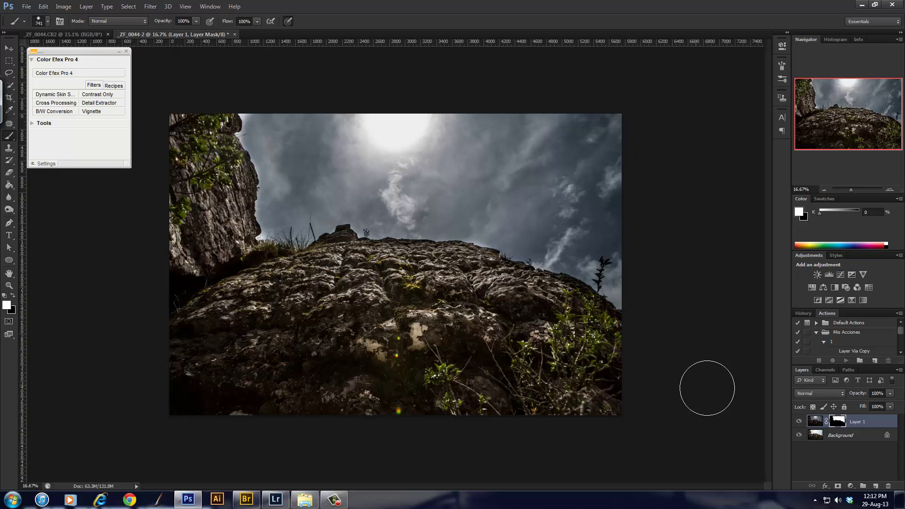
- Compare the sky in the layer-masked document with the version darkened in Camera Raw, toggling the dark layer and switching between both documents
click(799, 422)
click(800, 422)
key(ctrl+Tab)
key(ctrl+Tab)
key(ctrl+Tab)
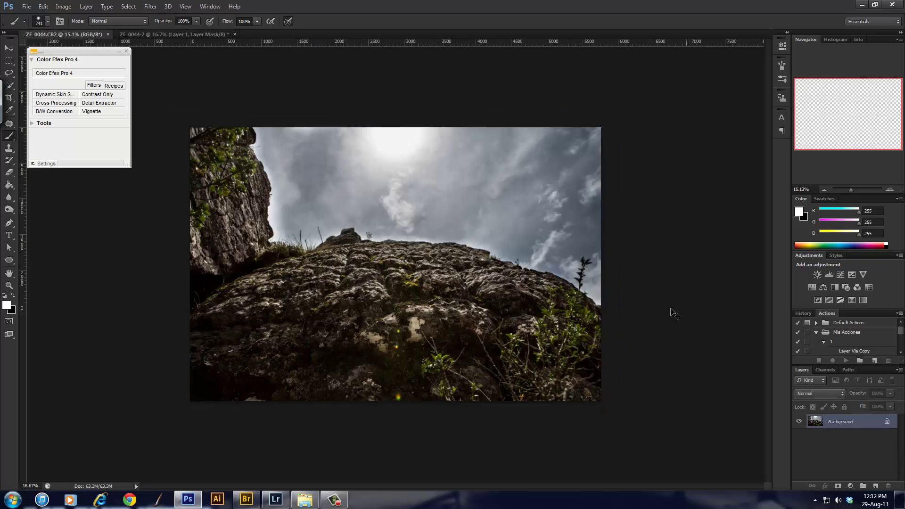
key(ctrl+Tab)
key(ctrl+Tab)
key(ctrl+Tab)
key(ctrl+Tab)
key(ctrl+Tab)
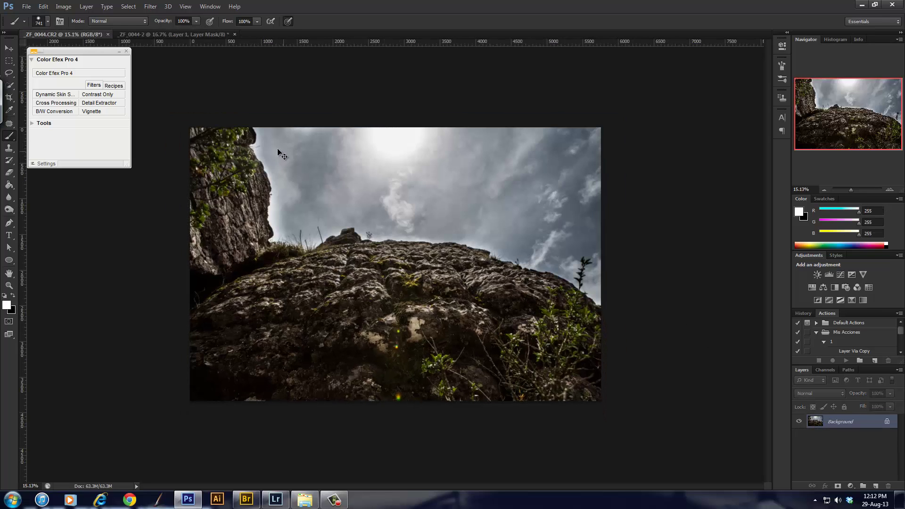
key(z)
drag(416, 260, 434, 241)
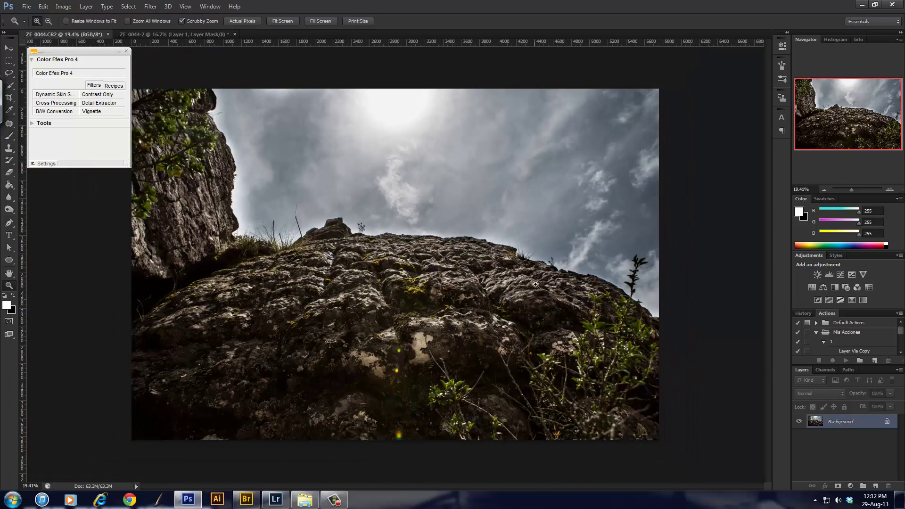
- Close the _ZF_0044.CR2 and _ZF_0044-2 documents without saving changes
key(ctrl+w)
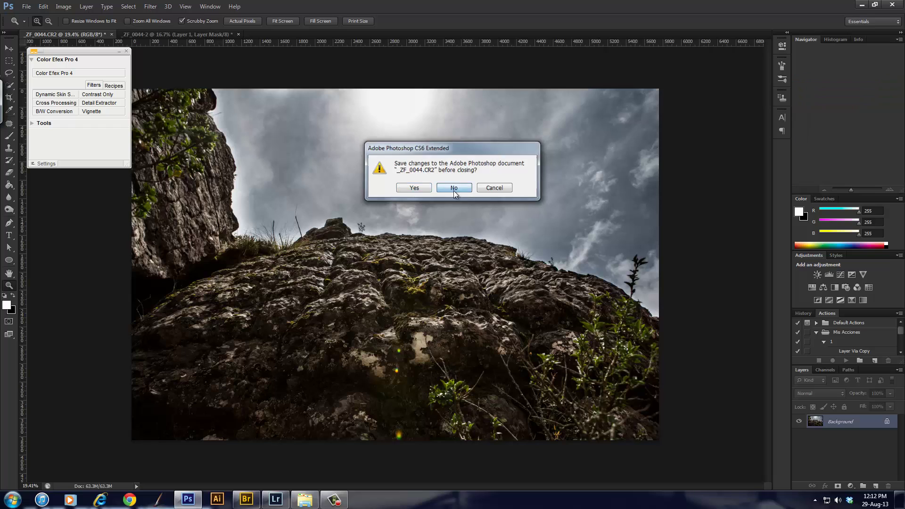
click(453, 188)
key(ctrl+w)
click(454, 187)
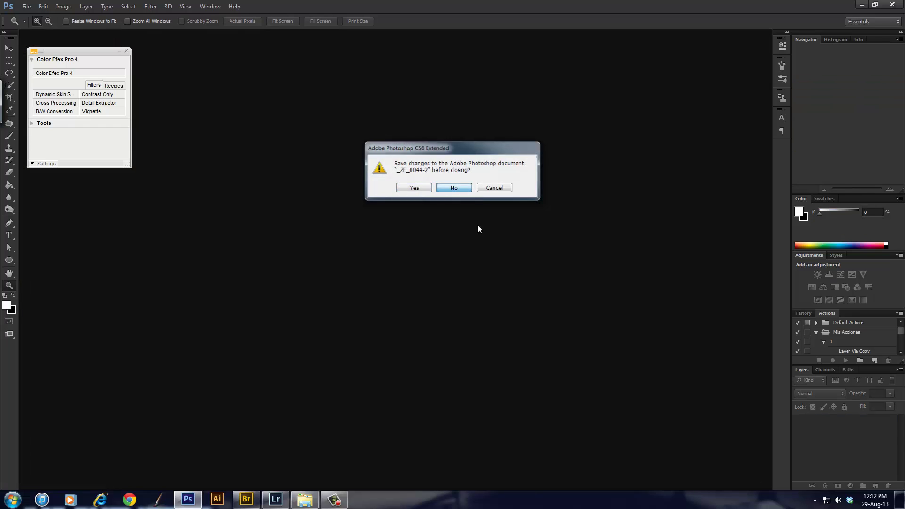
- Switch to Lightroom and set the portrait's overall clarity to +100
click(276, 500)
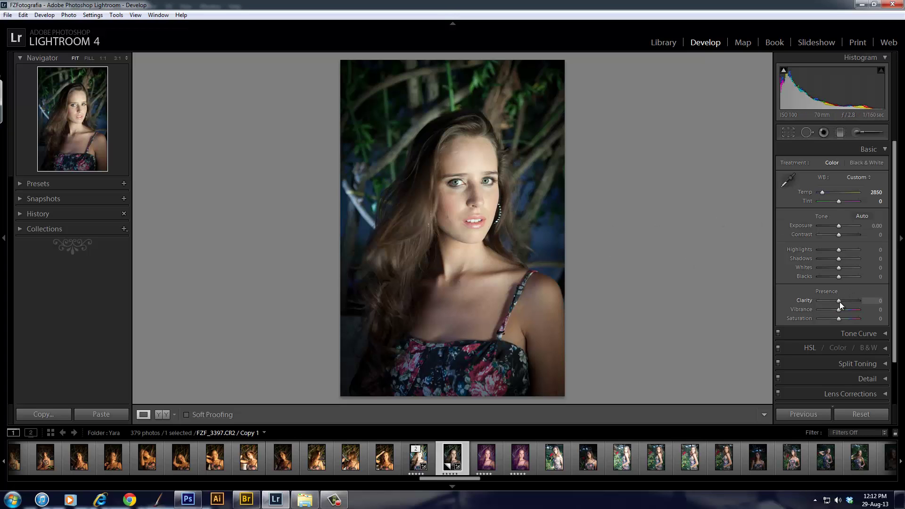
drag(840, 304, 861, 307)
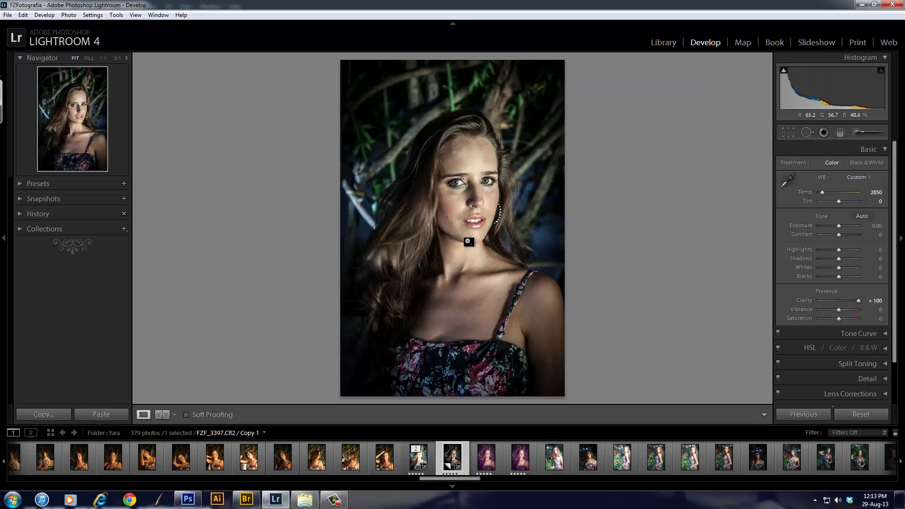
- Examine the portrait's facial skin up close with clarity at 0 and at +100
click(466, 153)
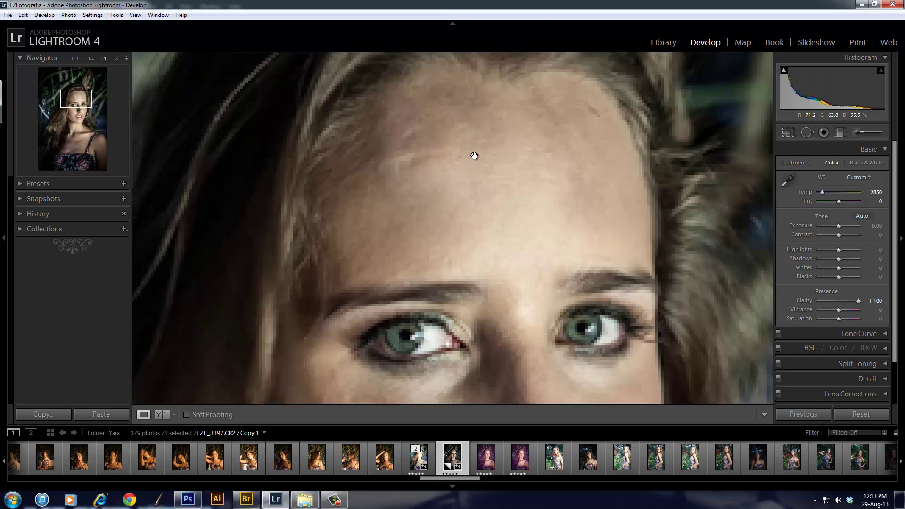
drag(557, 288, 504, 132)
drag(486, 396, 511, 191)
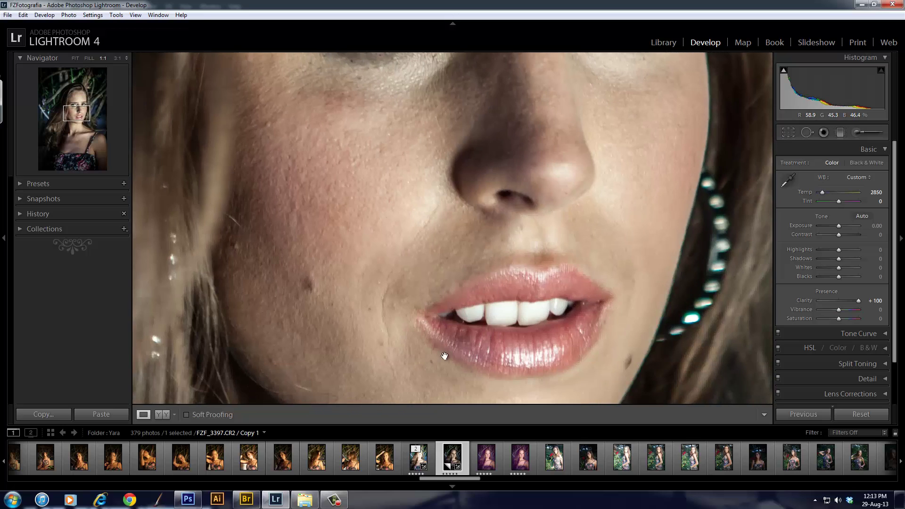
drag(442, 356, 471, 171)
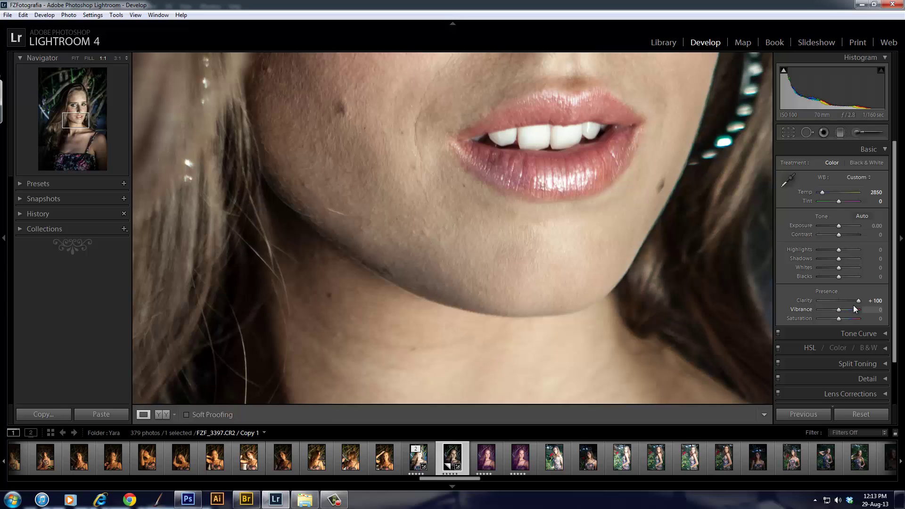
drag(859, 300, 838, 300)
drag(538, 174, 566, 289)
drag(839, 301, 868, 301)
click(556, 225)
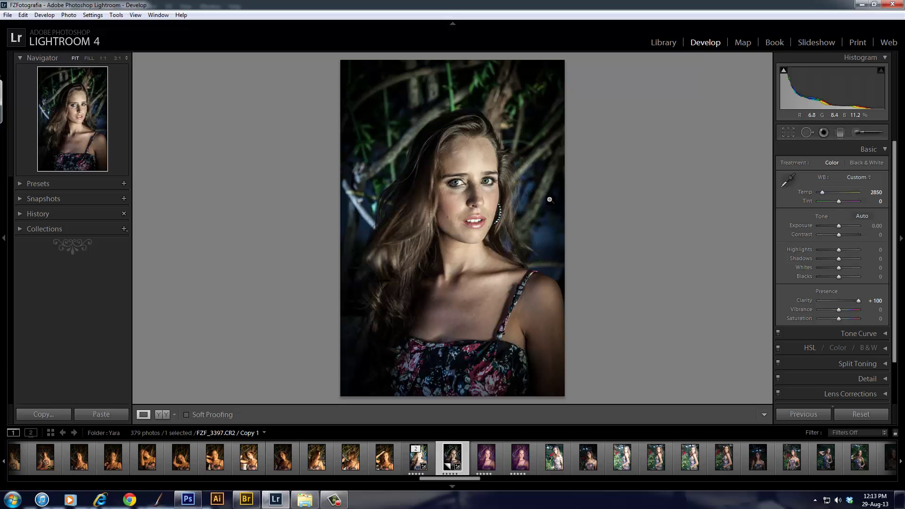
- Activate the Adjustment Brush and set its clarity to -100
click(857, 134)
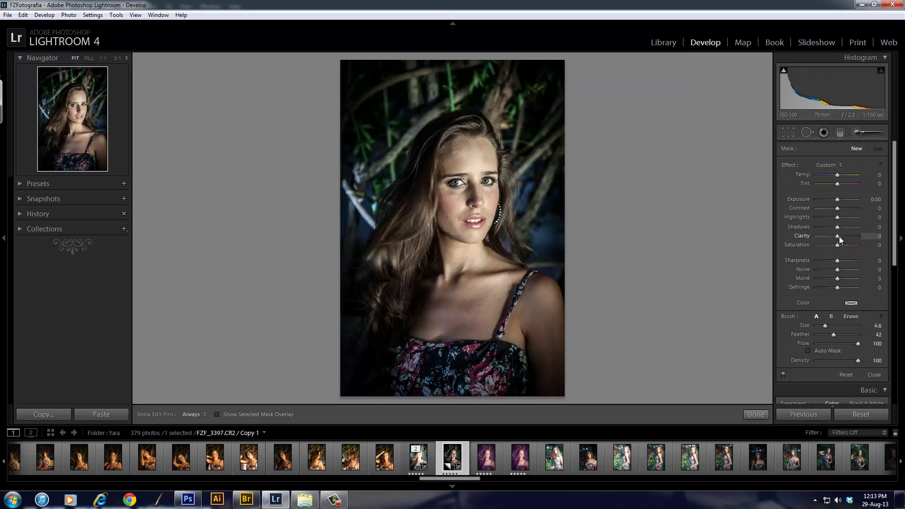
drag(839, 236, 774, 223)
key(k)
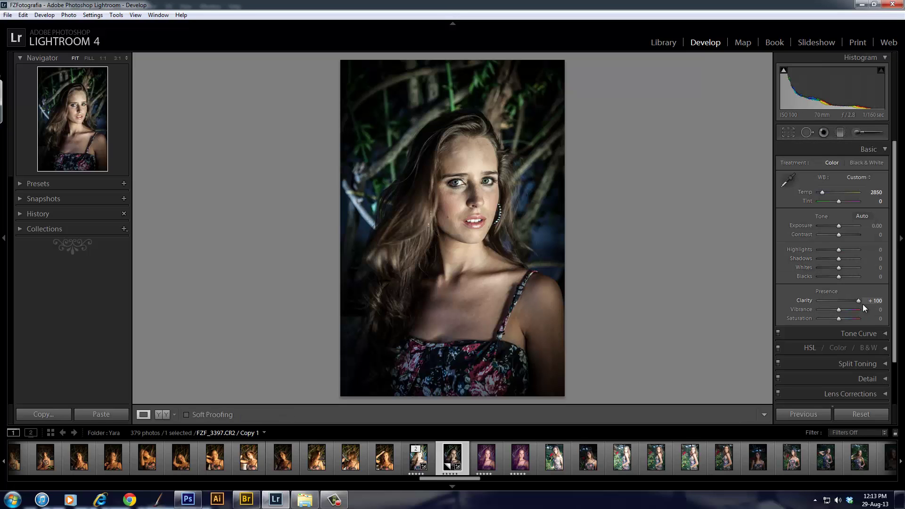
click(865, 130)
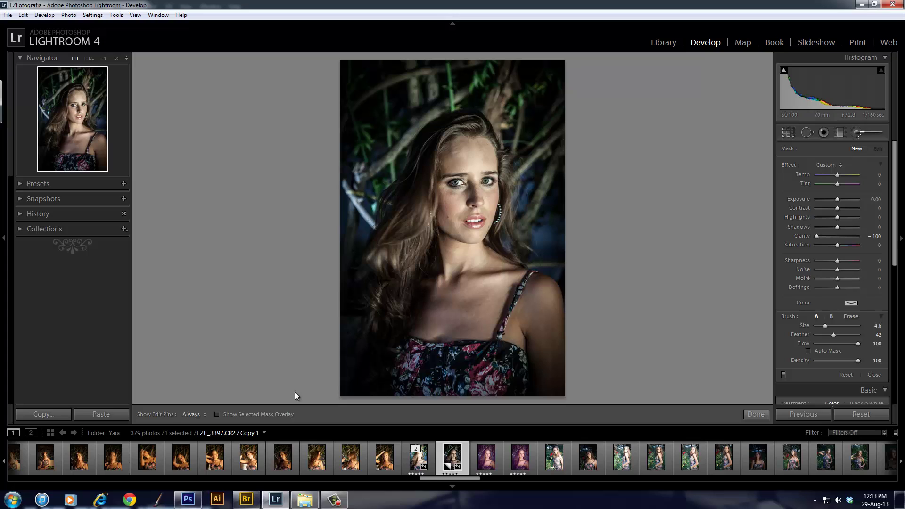
- Paint the negative-clarity brush over the woman's face, neck, chest, shoulder and arm with the mask overlay shown
key(h)
mouse_move(465, 182)
mouse_down()
mouse_move(465, 221)
mouse_move(449, 231)
mouse_move(449, 149)
mouse_move(484, 143)
mouse_move(492, 204)
mouse_move(480, 175)
mouse_move(467, 203)
mouse_move(459, 164)
mouse_move(452, 171)
mouse_move(463, 166)
mouse_move(473, 239)
mouse_move(444, 250)
mouse_move(438, 299)
mouse_move(431, 283)
mouse_move(421, 329)
mouse_move(430, 335)
mouse_move(487, 331)
mouse_move(519, 275)
mouse_move(477, 249)
mouse_move(477, 229)
mouse_up()
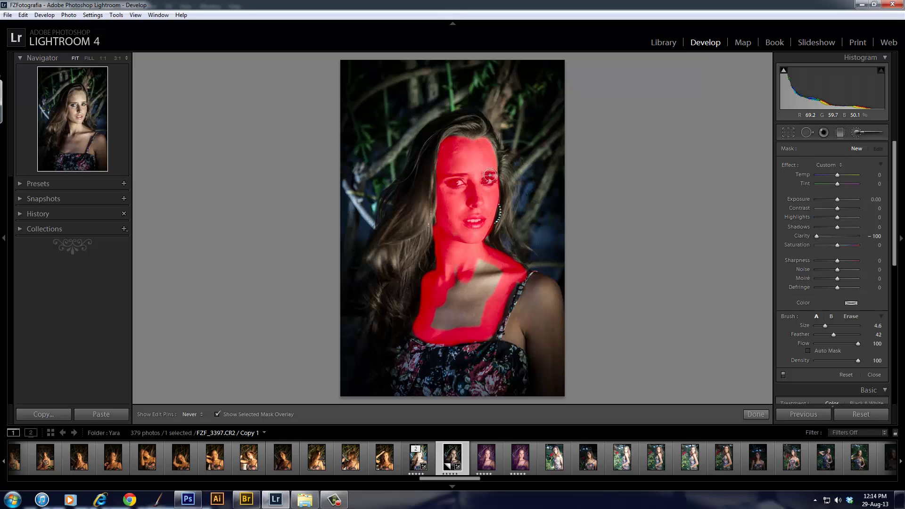
drag(482, 151, 475, 199)
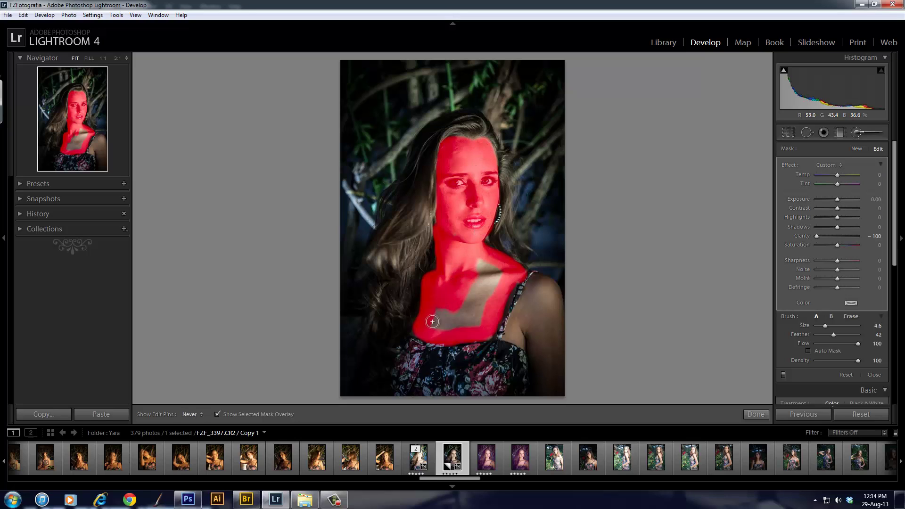
mouse_move(432, 321)
mouse_down()
mouse_move(456, 292)
mouse_move(440, 326)
mouse_move(456, 324)
mouse_move(474, 301)
mouse_move(481, 314)
mouse_move(482, 279)
mouse_up()
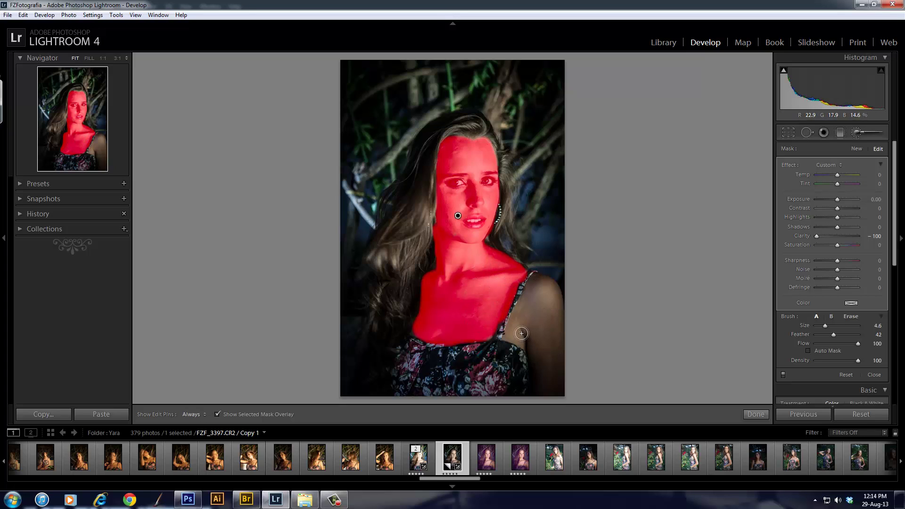
mouse_move(523, 333)
mouse_down()
mouse_move(514, 332)
mouse_move(538, 288)
mouse_move(555, 309)
mouse_move(552, 289)
mouse_up()
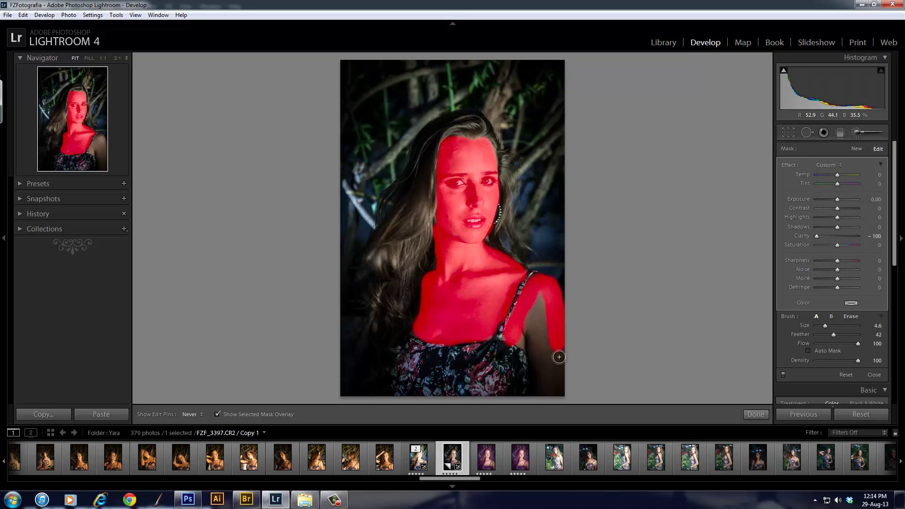
mouse_move(560, 357)
mouse_down()
mouse_move(537, 338)
mouse_move(521, 344)
mouse_move(552, 393)
mouse_up()
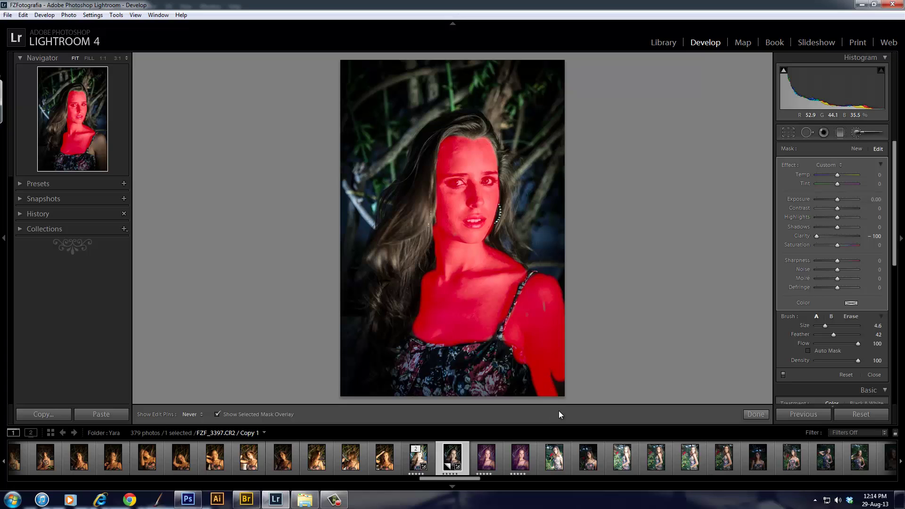
- Erase the brush mask where it spills onto the dress beside the arm, and hide the mask overlay
key(alt)
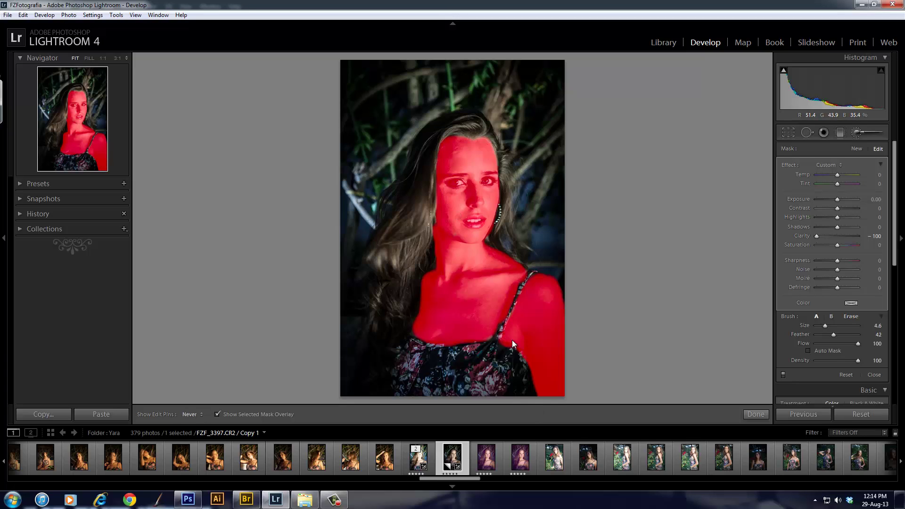
mouse_move(506, 366)
mouse_down()
mouse_move(519, 360)
mouse_move(511, 385)
mouse_up()
key(alt)
key(h)
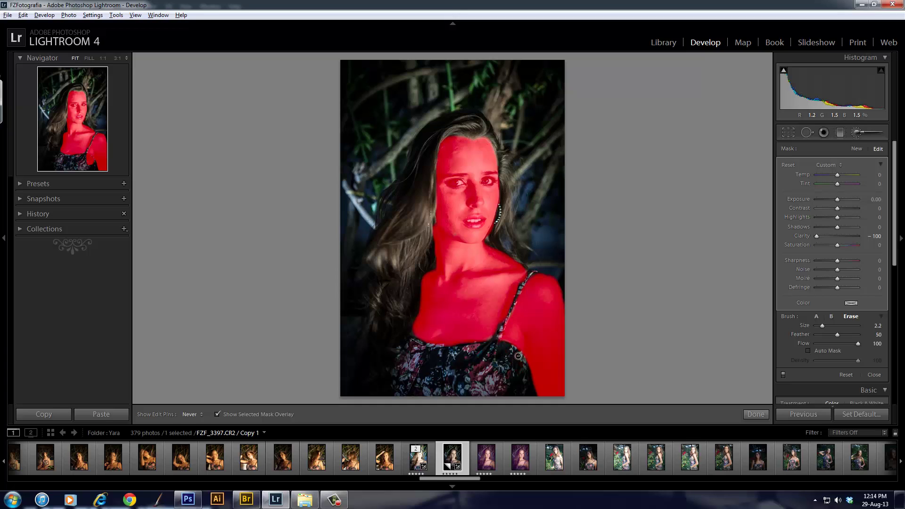
key(alt)
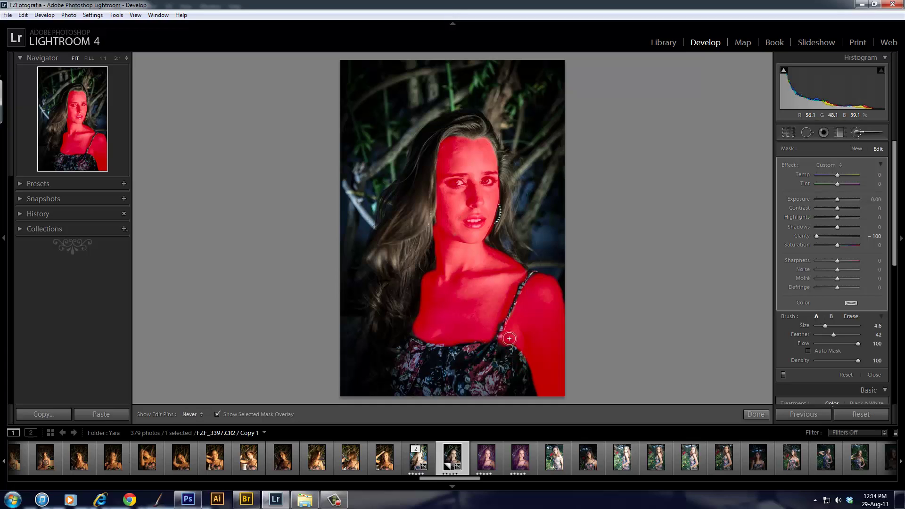
key(alt)
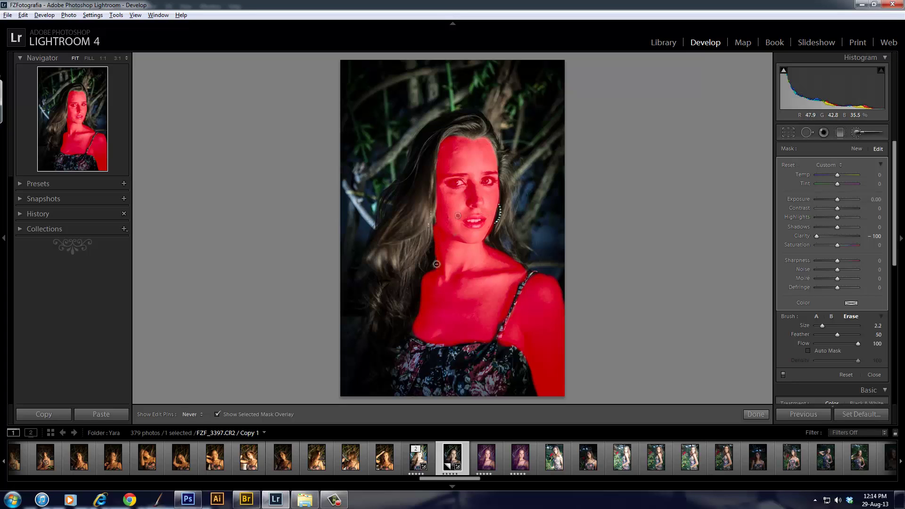
key(alt)
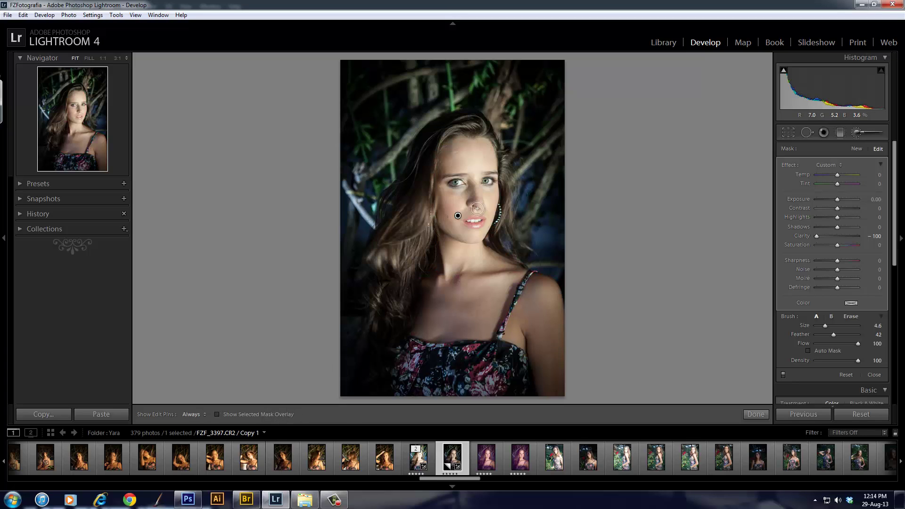
- Compare the portrait with the skin brush adjustment switched off and on
click(783, 376)
click(785, 374)
click(784, 375)
click(785, 375)
click(784, 375)
click(784, 374)
click(784, 375)
click(784, 375)
click(784, 375)
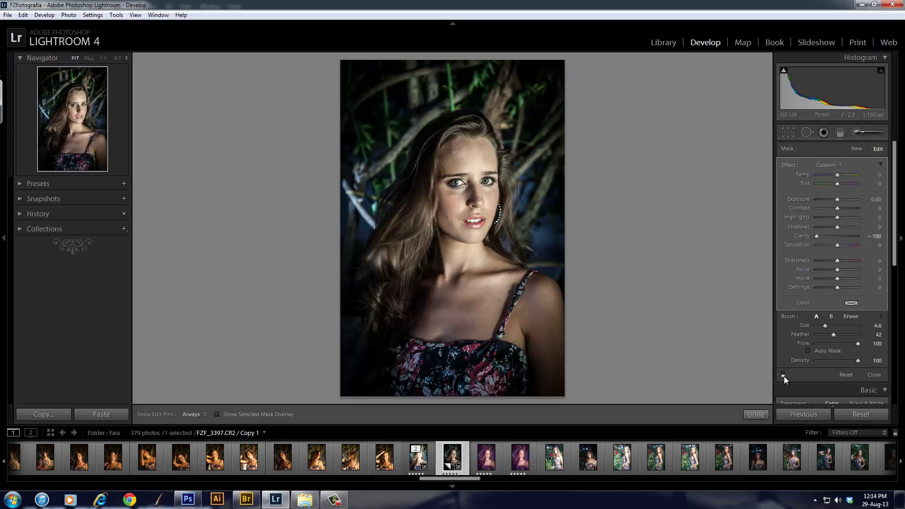
click(784, 375)
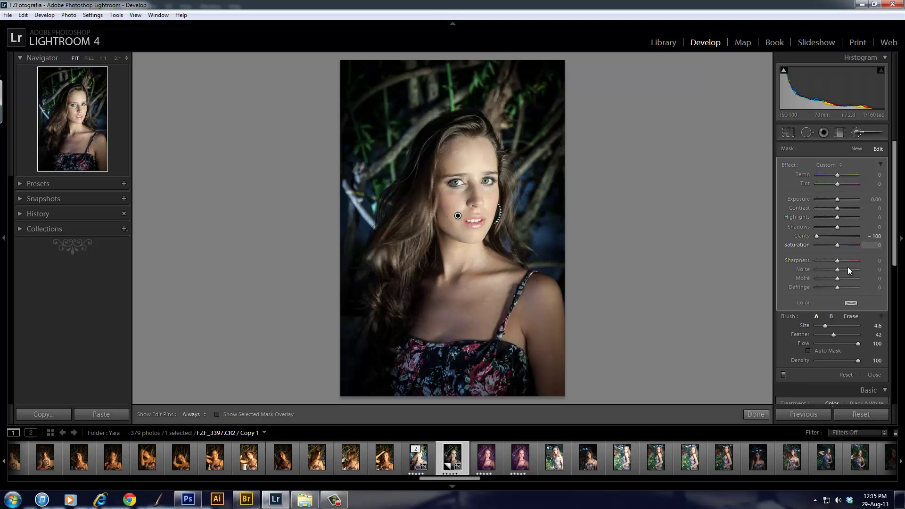
- Set the skin brush adjustment to contrast 36, saturation -24 and sharpness 20
click(847, 208)
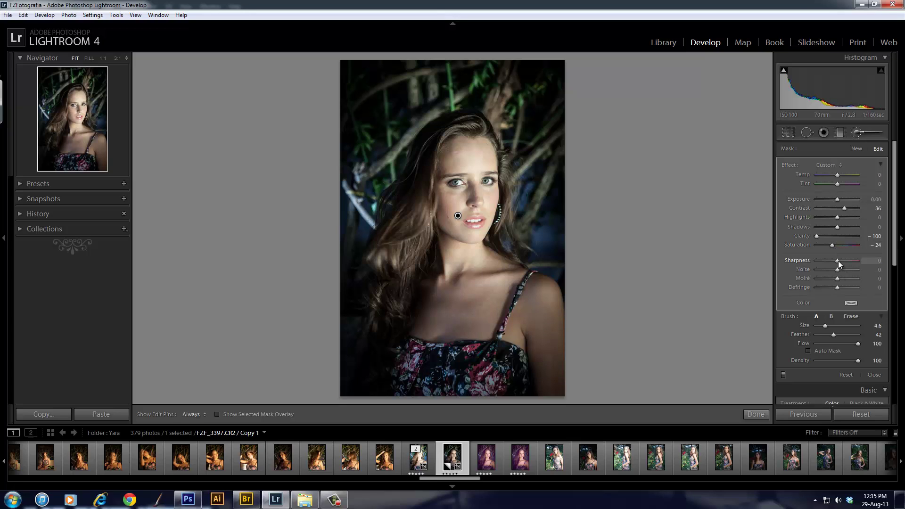
drag(839, 261, 844, 260)
drag(841, 261, 842, 261)
- Try a temperature of -20 on the skin brush adjustment and undo it
mouse_move(839, 175)
mouse_down()
mouse_move(828, 179)
mouse_move(844, 185)
mouse_move(833, 184)
mouse_up()
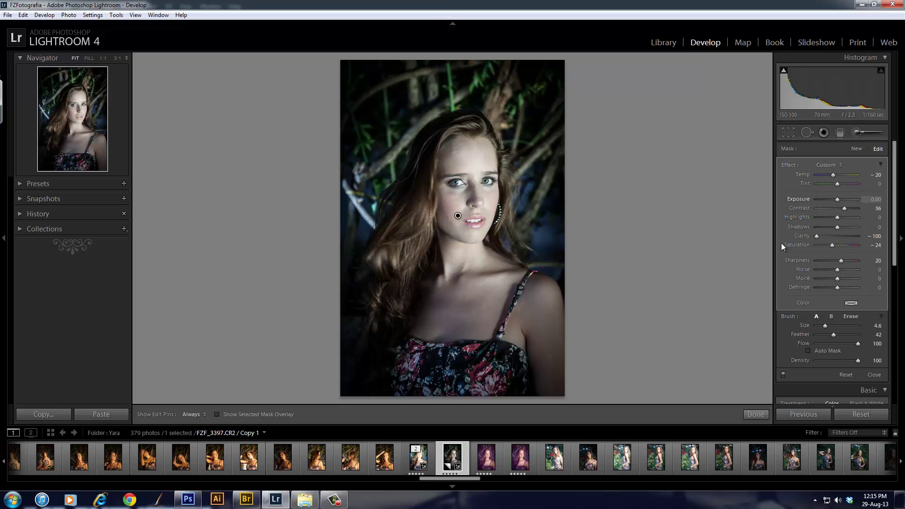
key(ctrl+z)
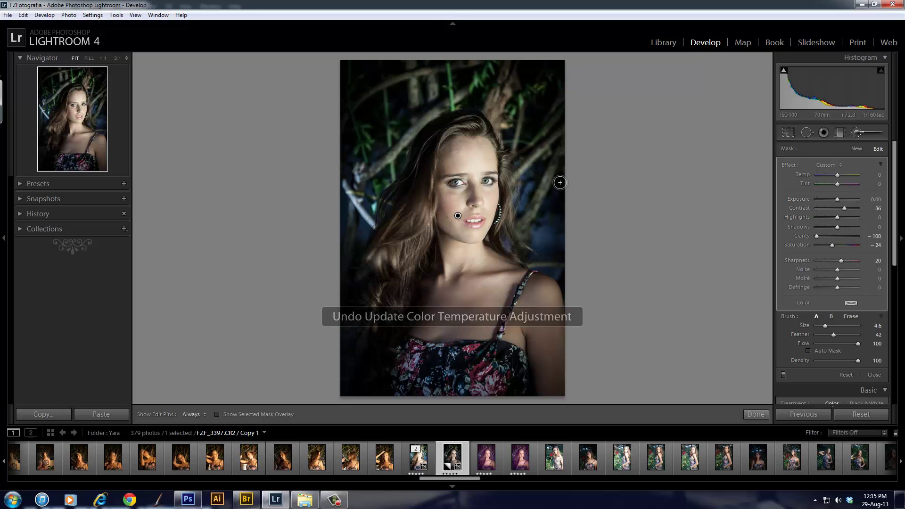
- Start a new brush adjustment on the background beside the woman's hair, with clarity 100 and exposure 0.97
click(857, 149)
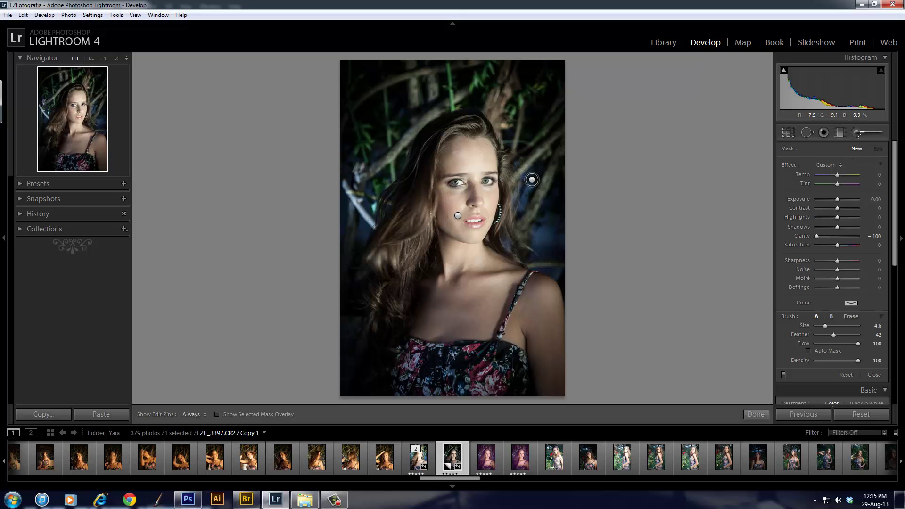
mouse_move(543, 178)
mouse_down()
mouse_move(521, 150)
mouse_move(535, 170)
mouse_up()
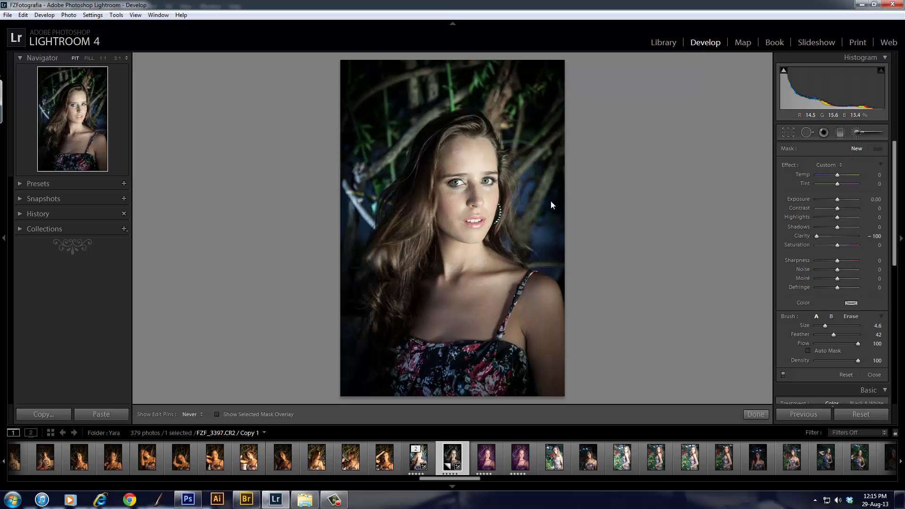
drag(819, 239, 866, 245)
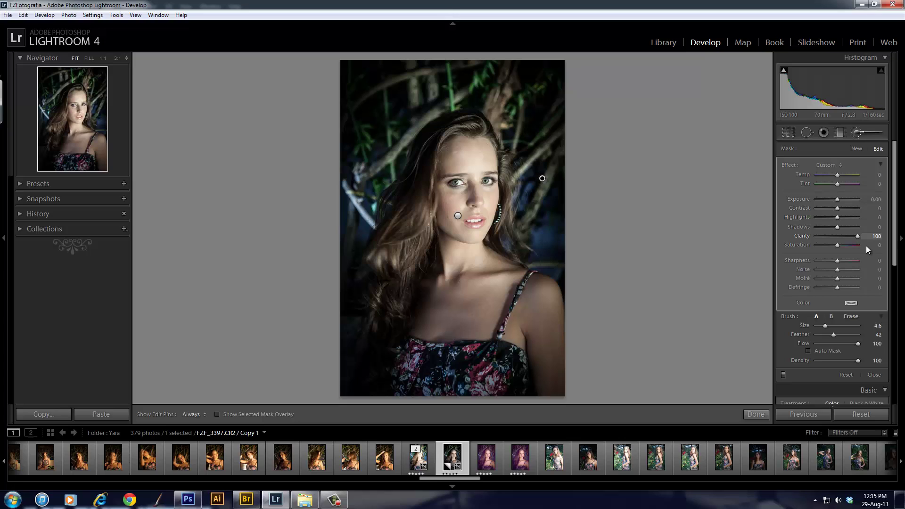
mouse_move(843, 197)
mouse_down()
mouse_move(825, 201)
mouse_move(844, 203)
mouse_move(833, 213)
mouse_up()
- Paint the new brush adjustment over the background branches and the woman's hair with the edit pins hidden
key(h)
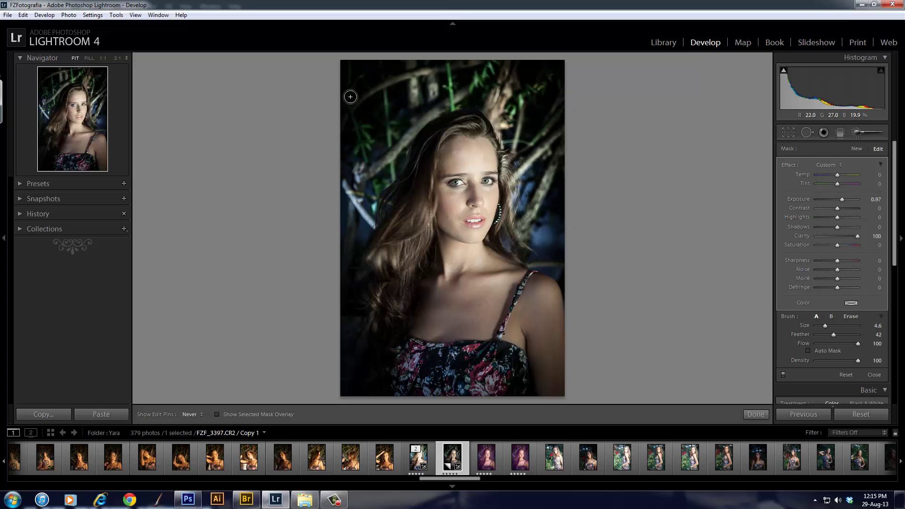
mouse_move(347, 184)
mouse_down()
mouse_move(368, 203)
mouse_move(411, 173)
mouse_move(376, 281)
mouse_move(418, 203)
mouse_move(437, 121)
mouse_up()
mouse_move(370, 346)
mouse_down()
mouse_move(354, 359)
mouse_move(398, 262)
mouse_move(424, 236)
mouse_move(415, 129)
mouse_move(427, 156)
mouse_move(452, 111)
mouse_move(459, 118)
mouse_move(455, 87)
mouse_up()
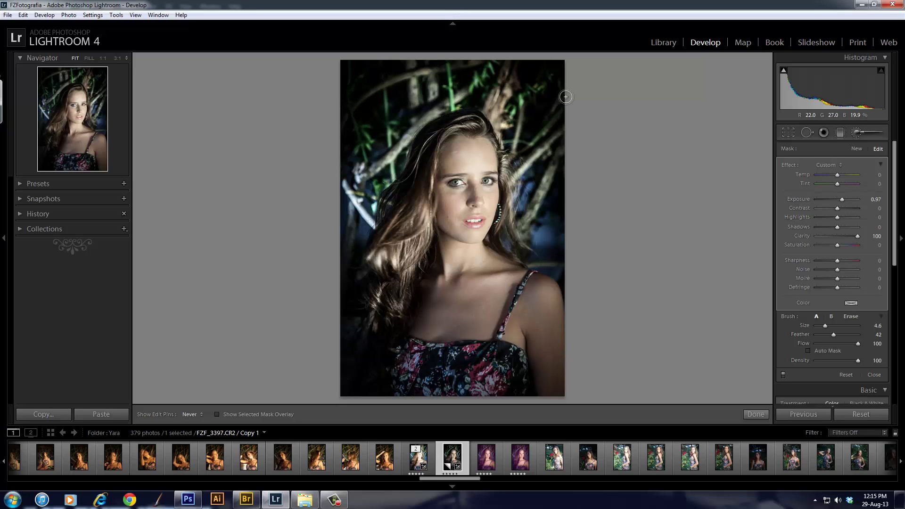
drag(505, 161, 503, 198)
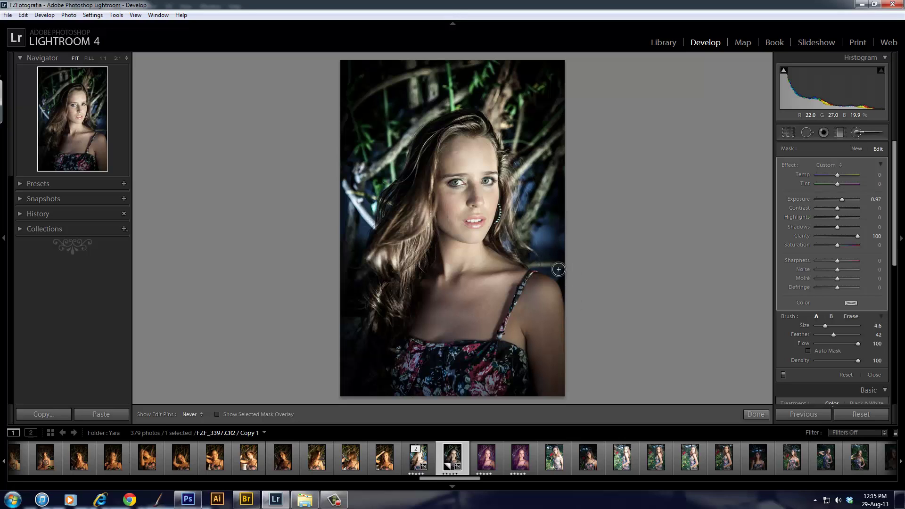
key(h)
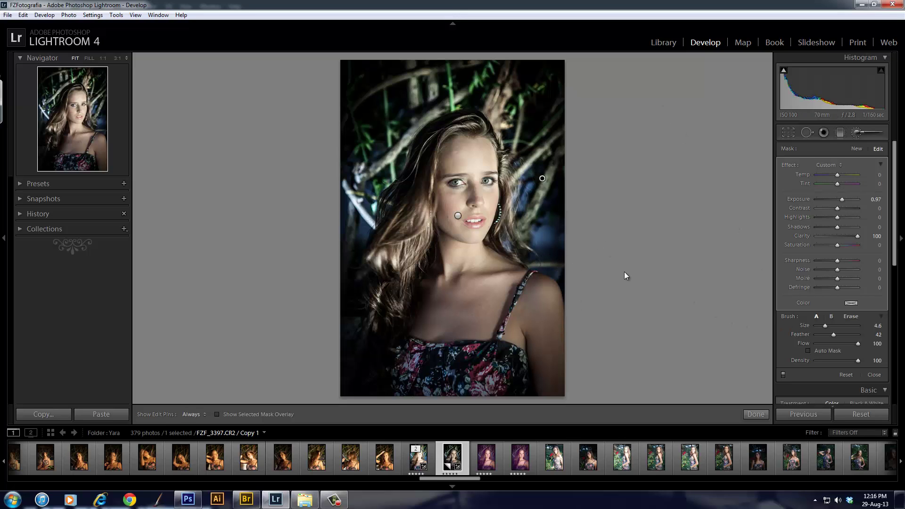